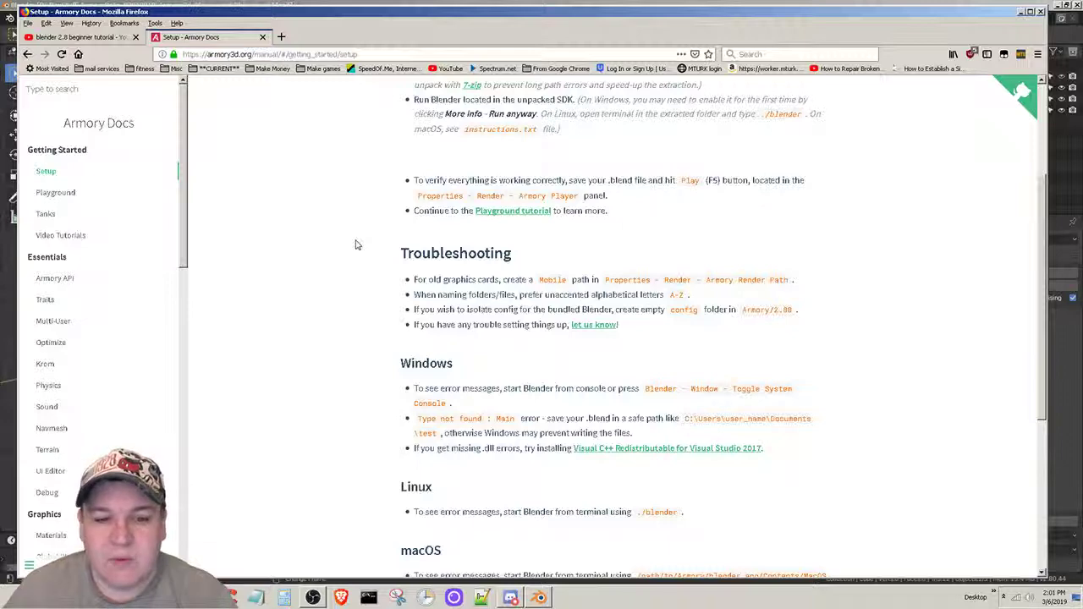
- Switch to Blender, then browse in the file manager to D:\DevStuff\ArmoryData_03012019\Armory3d_Playground to view the project files
{"action": "left_click", "coordinate": [539, 598]}
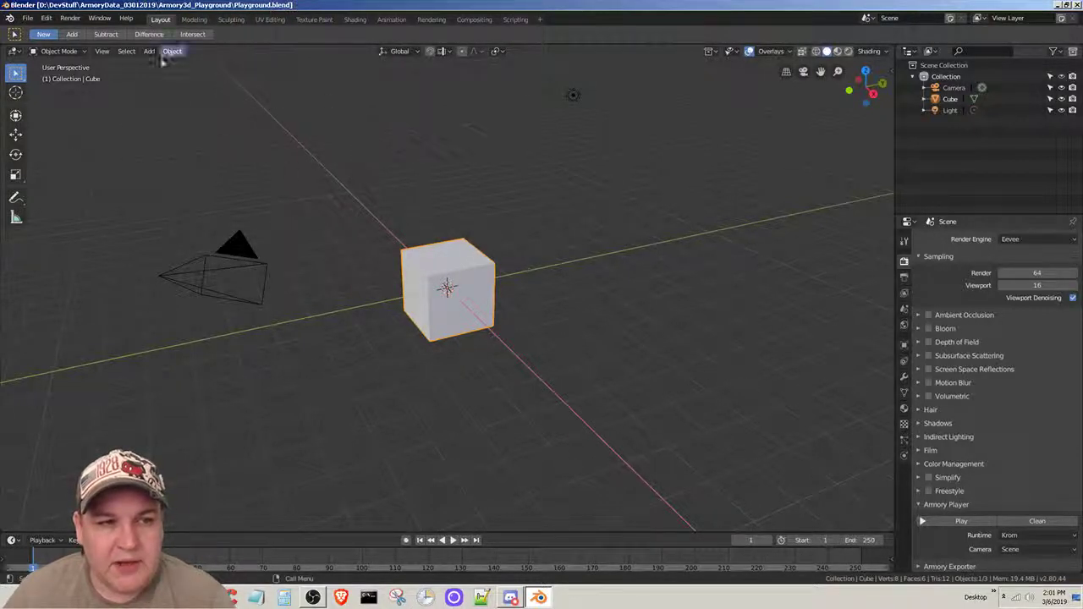
{"action": "left_click", "coordinate": [201, 597]}
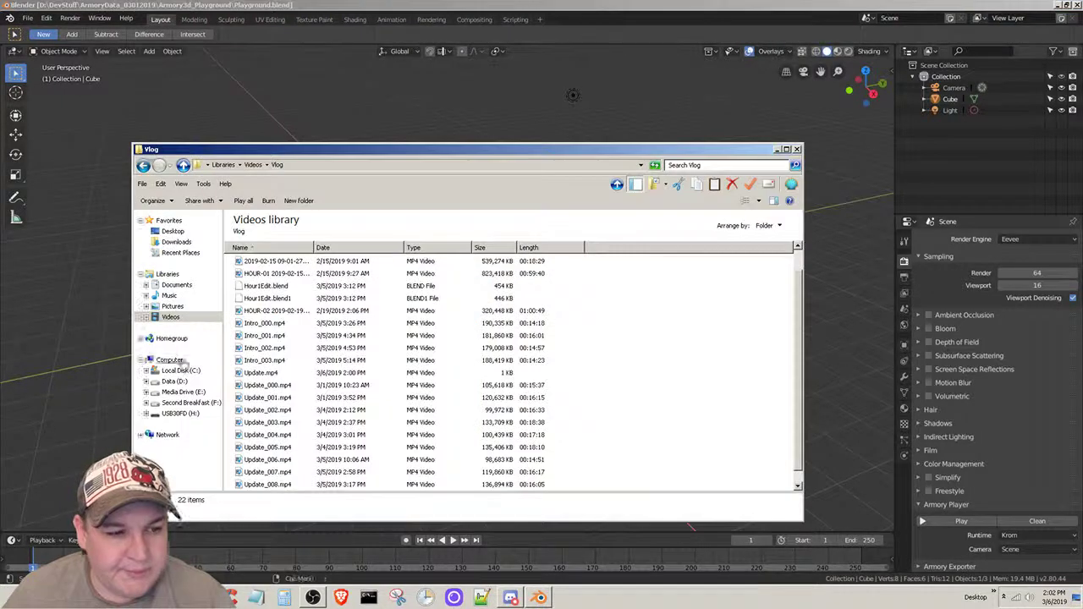
{"action": "left_click", "coordinate": [170, 382]}
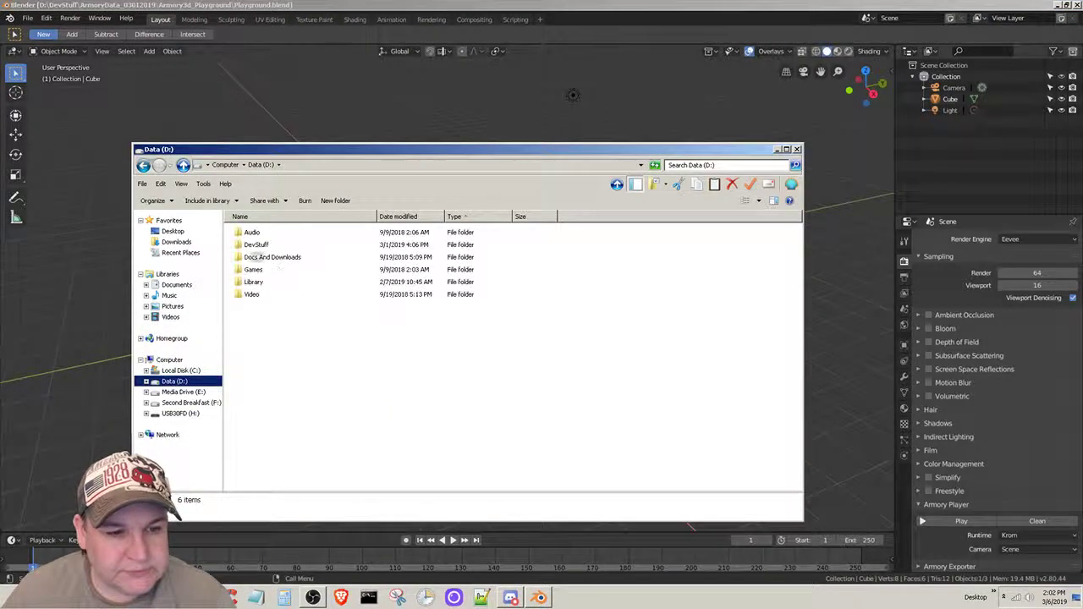
{"action": "double_click", "coordinate": [258, 245]}
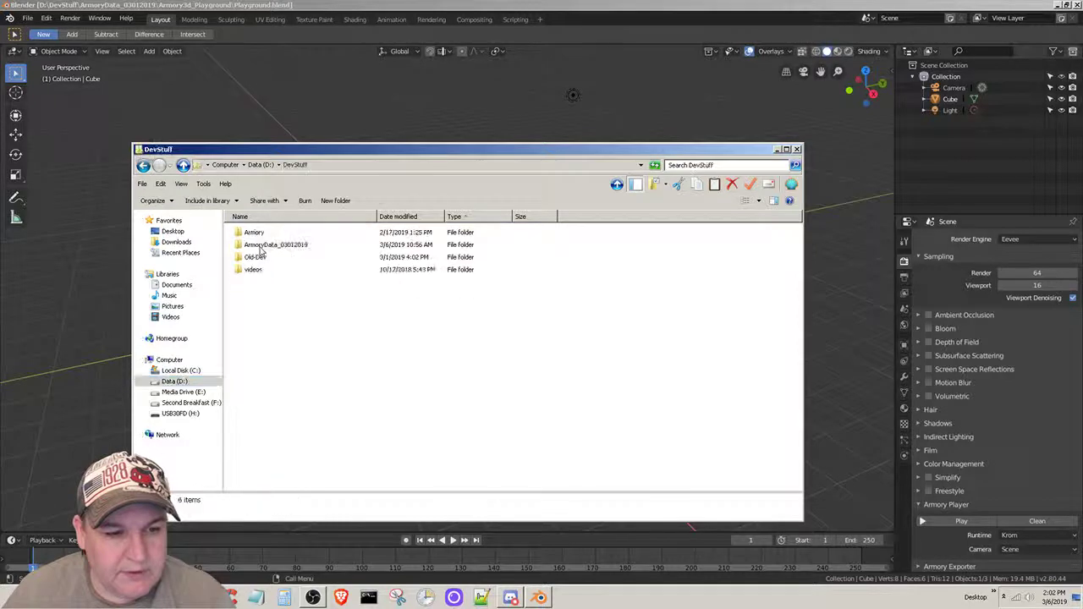
{"action": "double_click", "coordinate": [277, 245]}
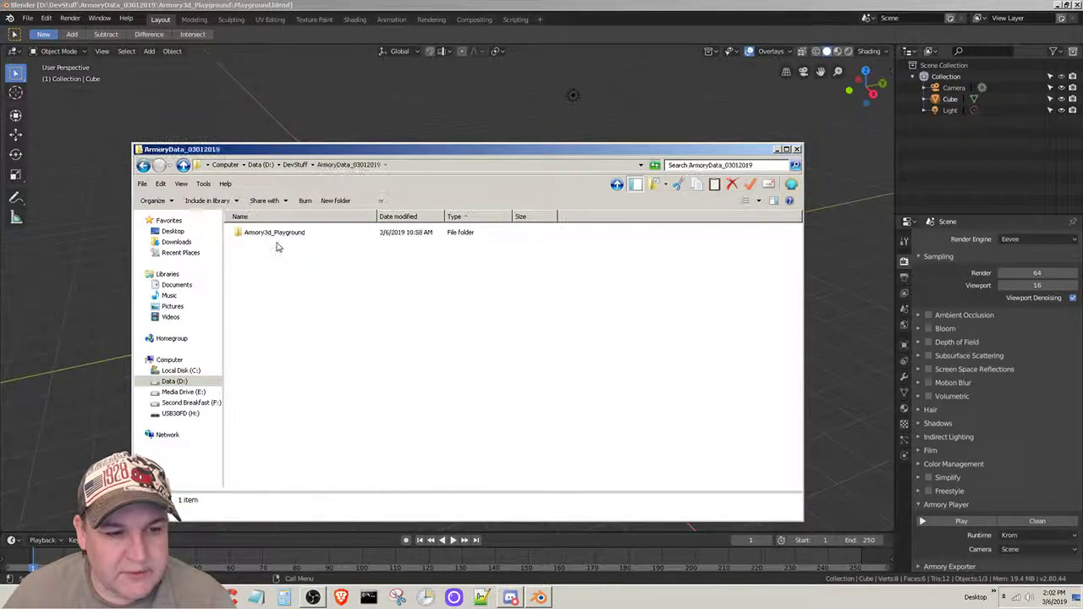
{"action": "left_click", "coordinate": [272, 236]}
{"action": "double_click", "coordinate": [272, 236]}
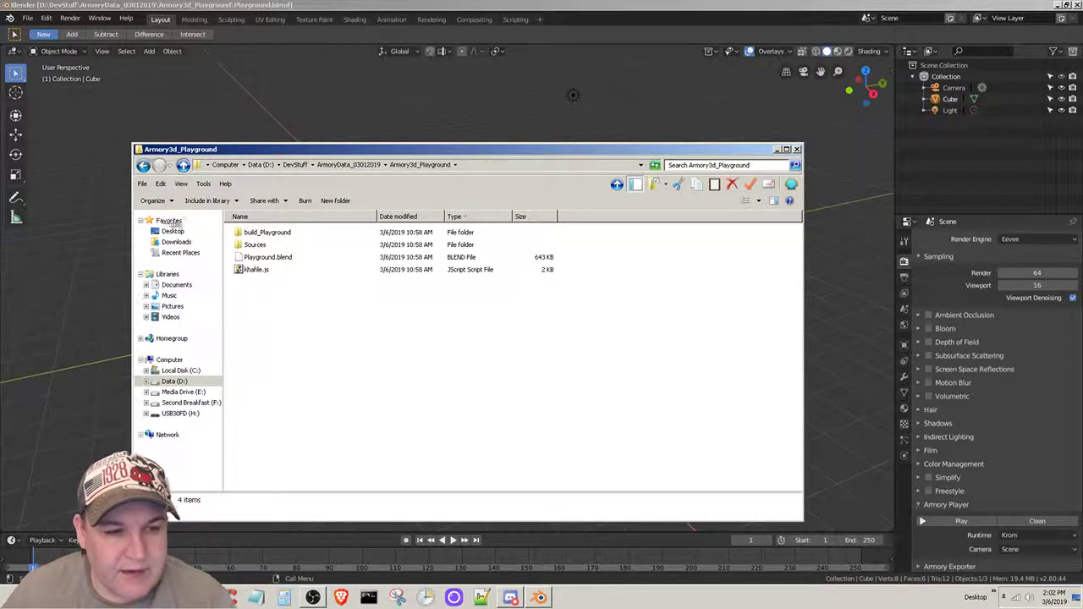
- Leave the project folder and browse the Vlog folder of the Videos library down to its last files
{"action": "left_click", "coordinate": [143, 166]}
{"action": "left_click", "coordinate": [143, 166]}
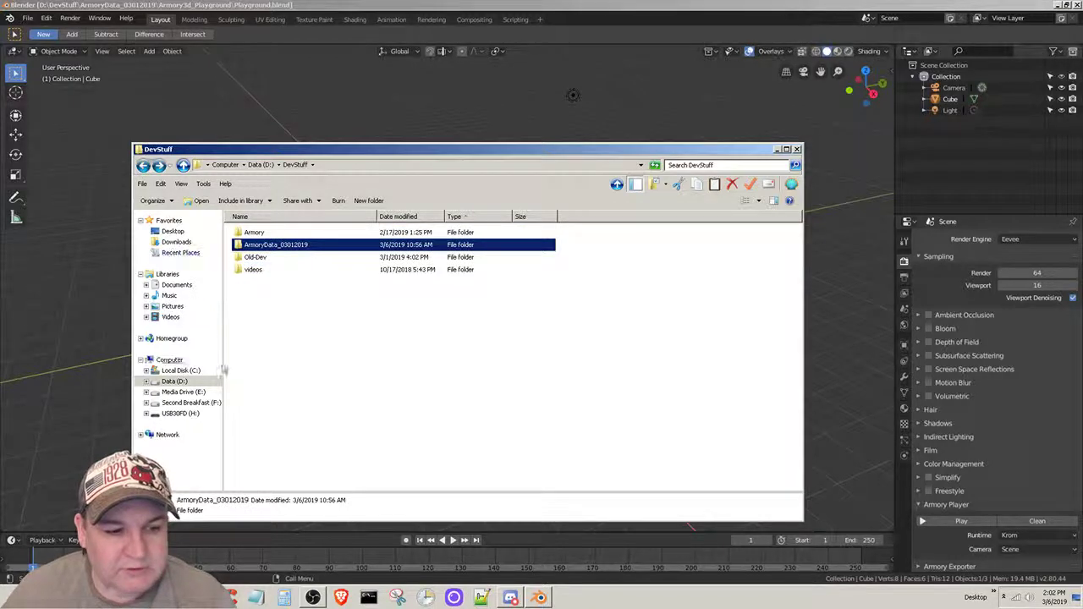
{"action": "left_click", "coordinate": [170, 317]}
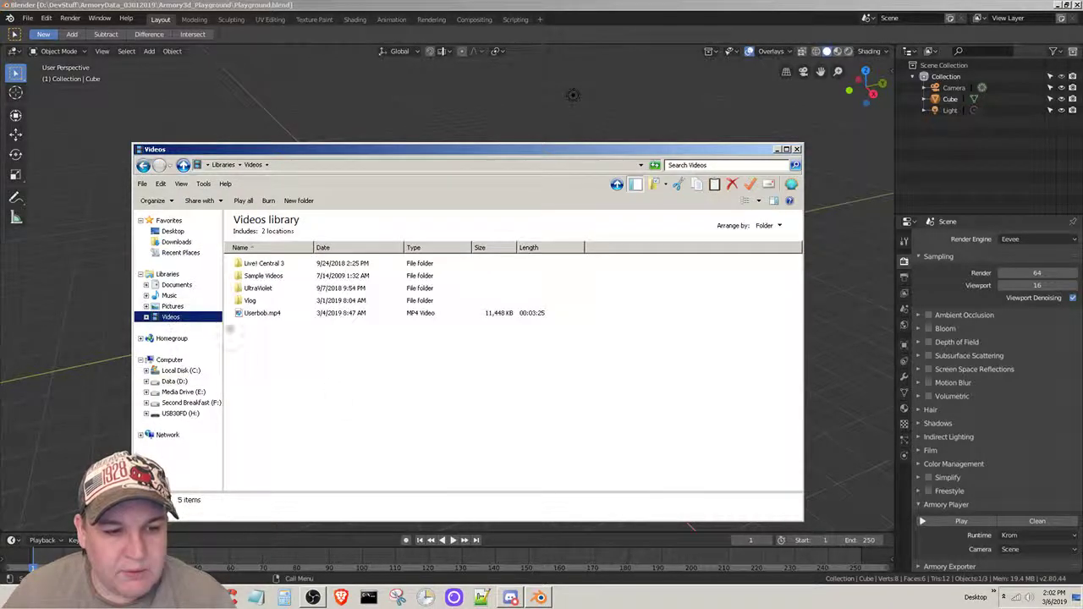
{"action": "double_click", "coordinate": [256, 302]}
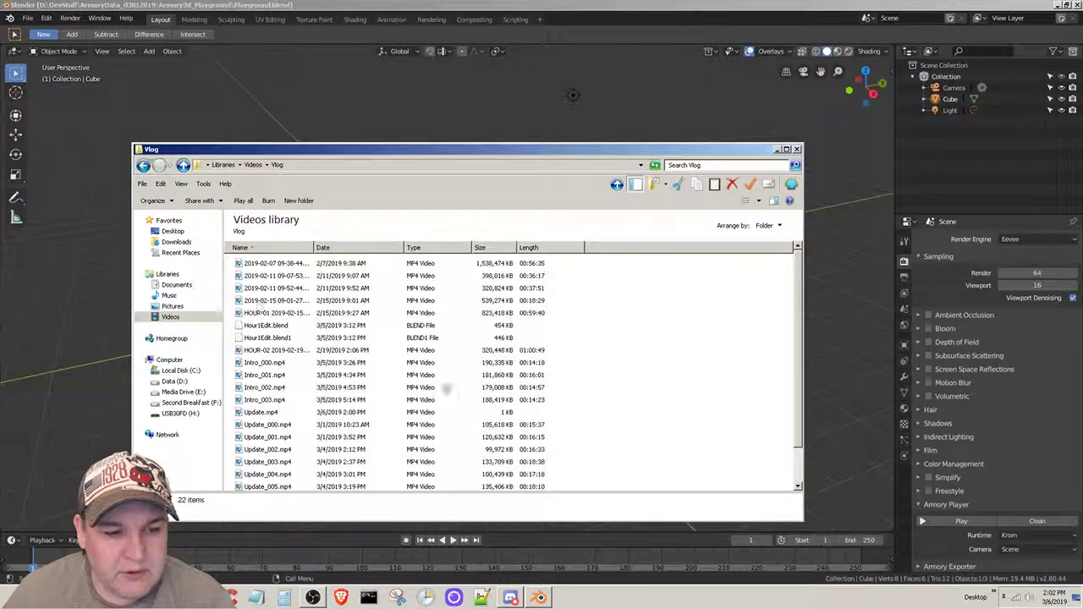
{"action": "scroll", "coordinate": [552, 416], "scroll_direction": "down", "scroll_amount": 1}
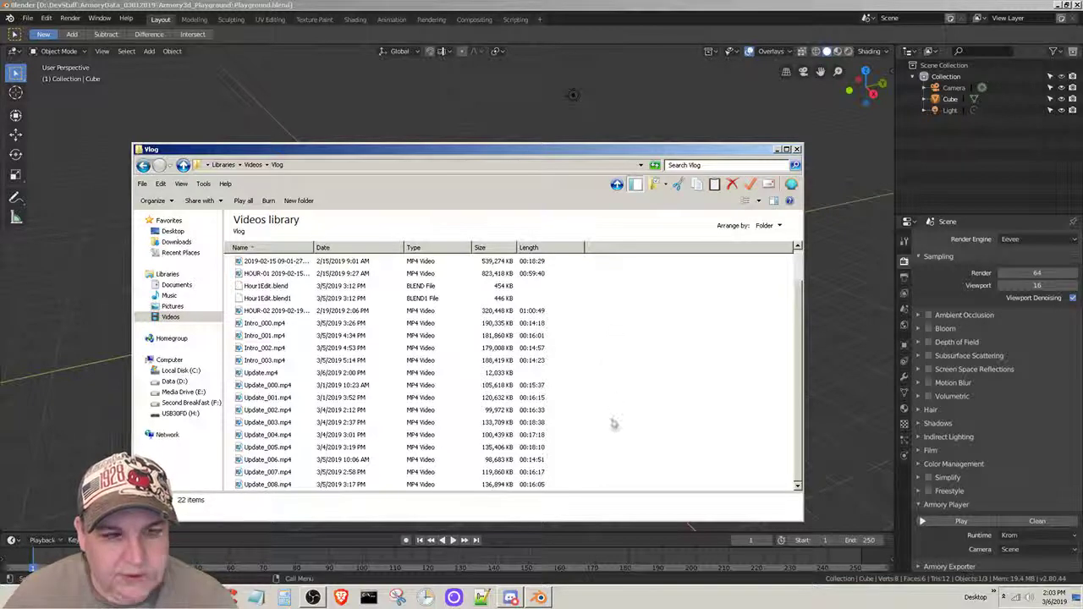
- Return to Blender, run the Playground project in the Armory player, and close the player window
{"action": "left_click", "coordinate": [320, 6]}
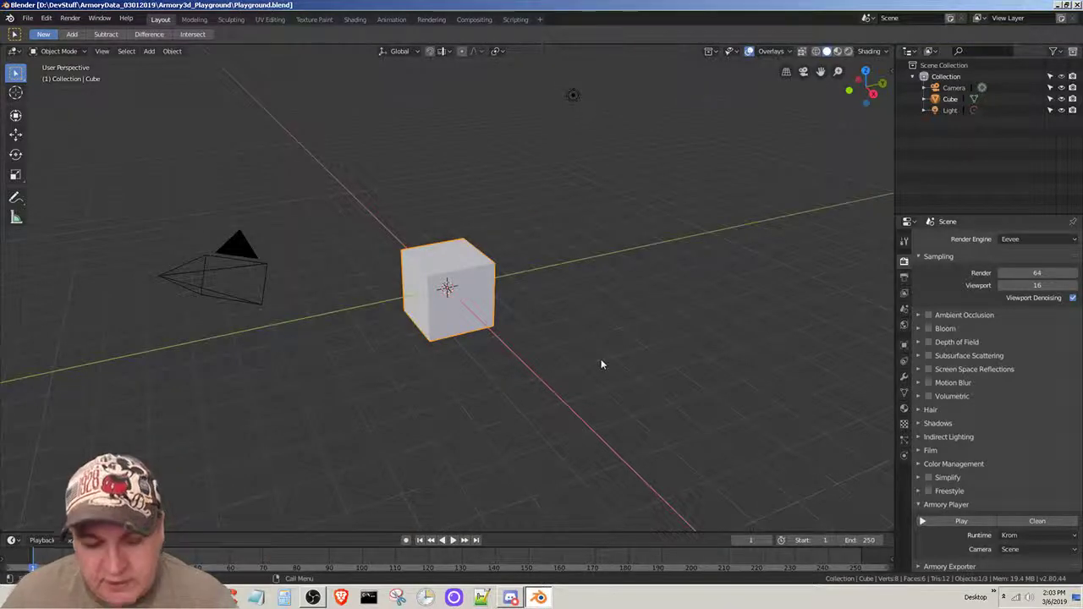
{"action": "key", "text": "F5"}
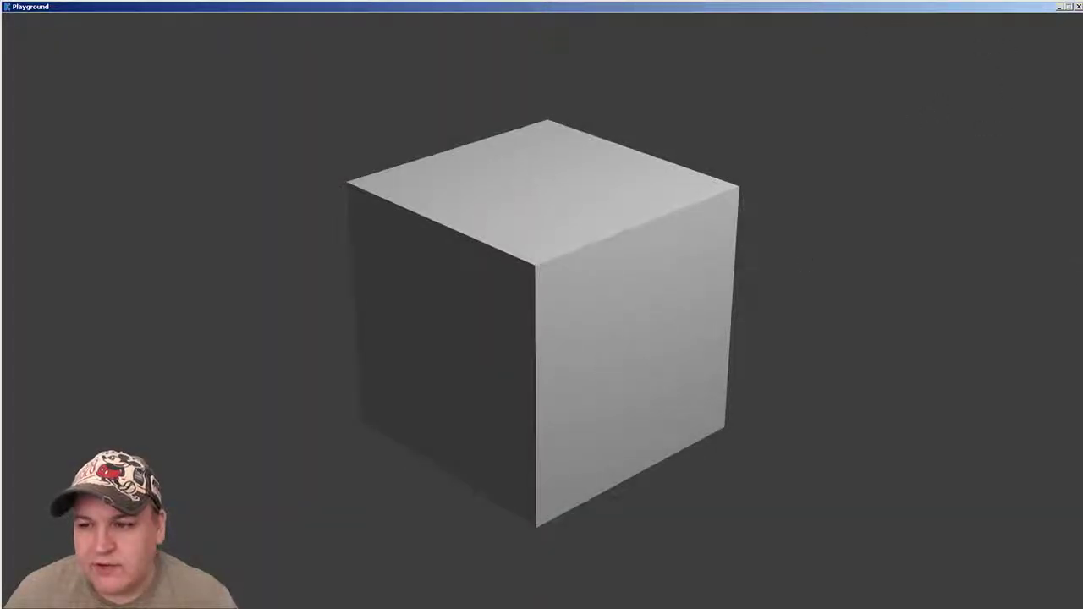
{"action": "left_click", "coordinate": [1077, 6]}
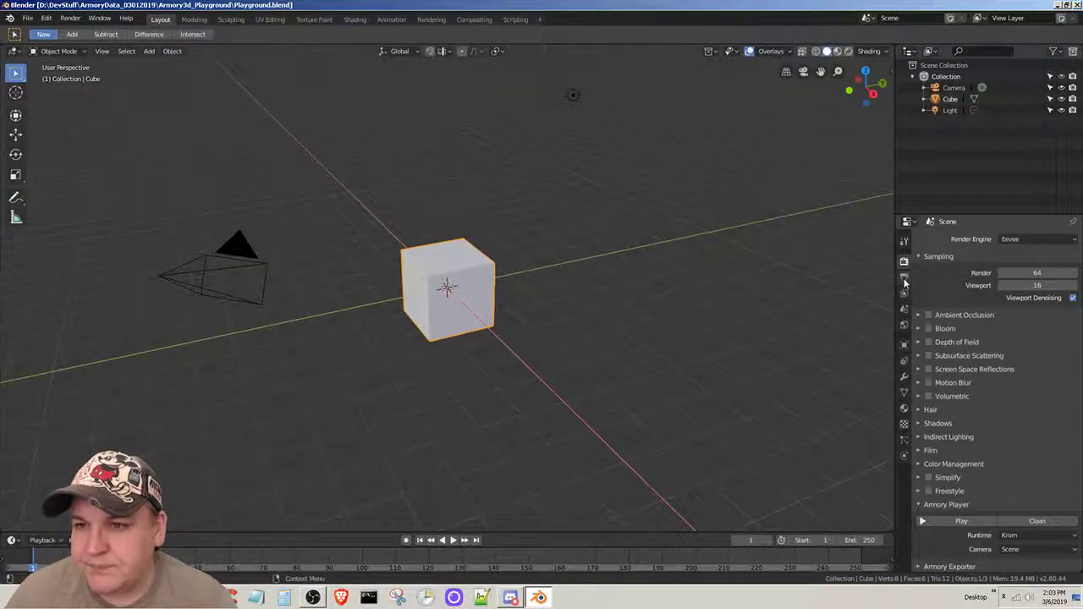
- Set the scene's output resolution to 1280 px by 720 px
{"action": "left_click", "coordinate": [904, 277]}
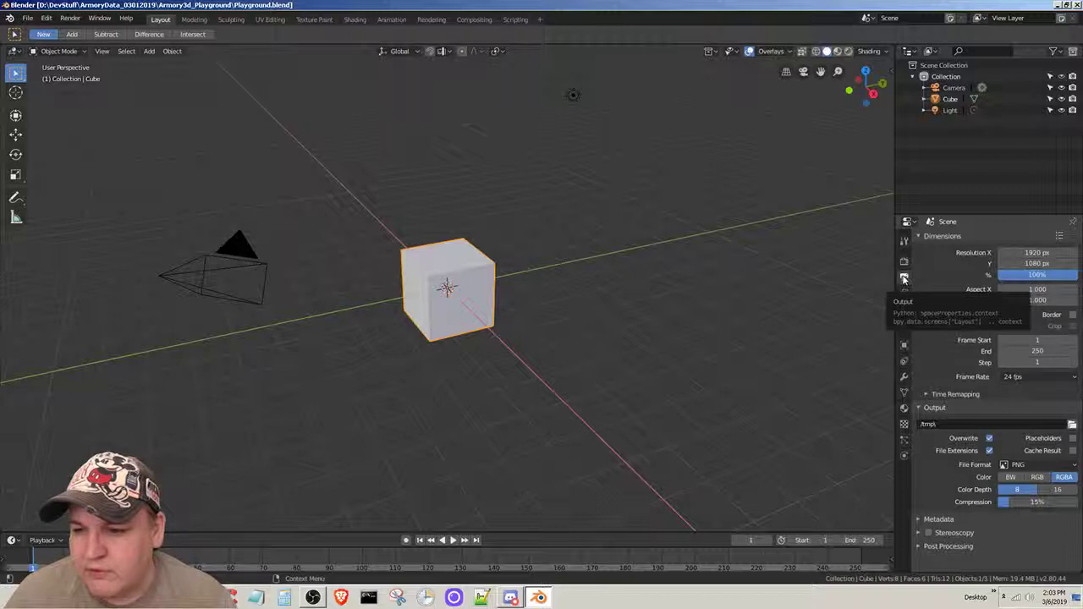
{"action": "left_click", "coordinate": [1034, 252]}
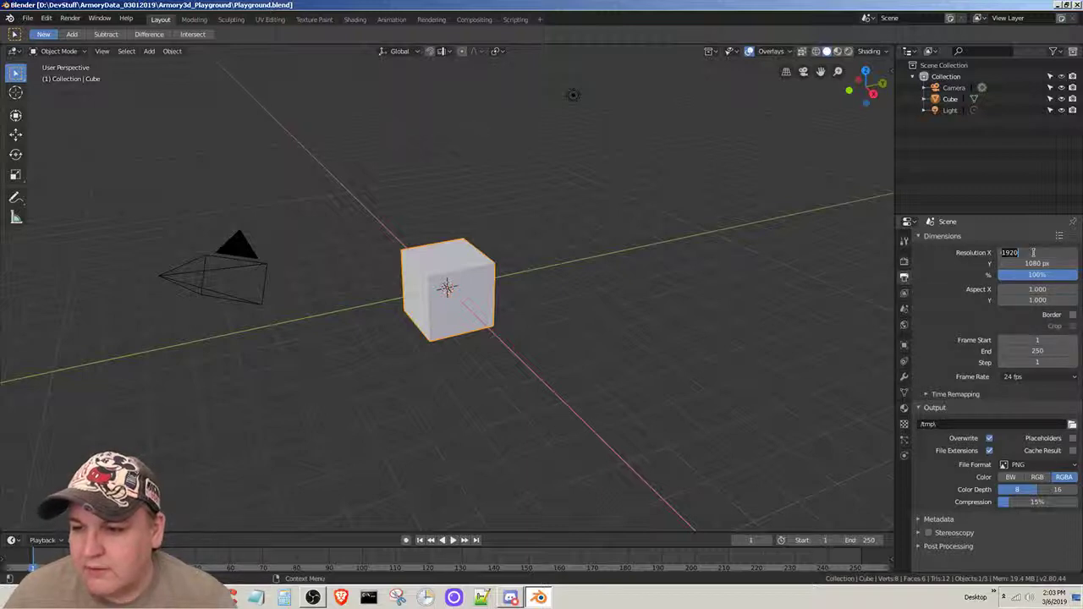
{"action": "type", "text": "128"}
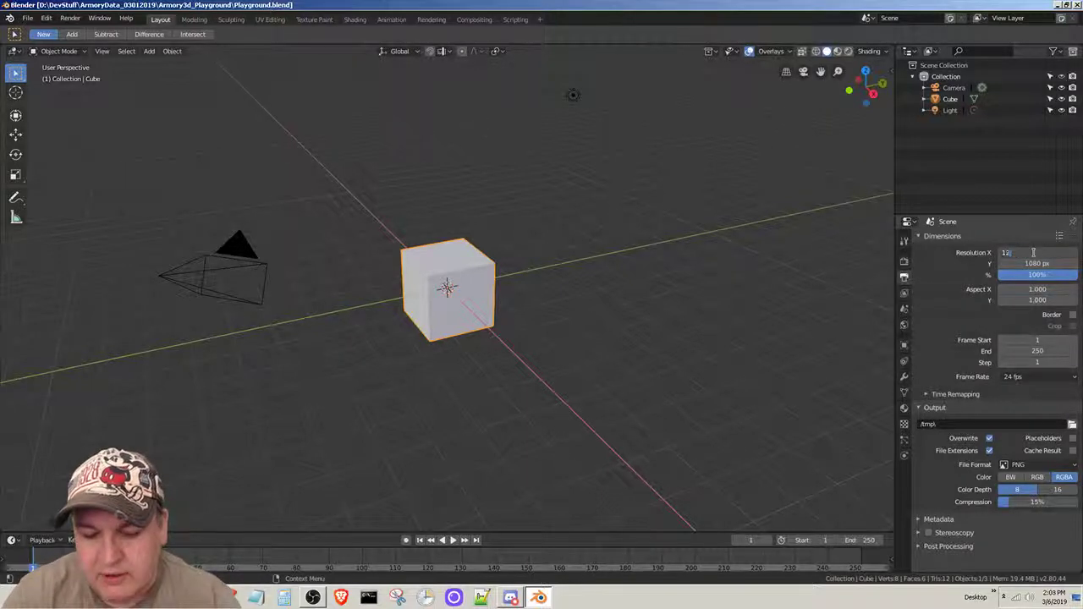
{"action": "type", "text": "0"}
{"action": "key", "text": "Tab"}
{"action": "type", "text": "720"}
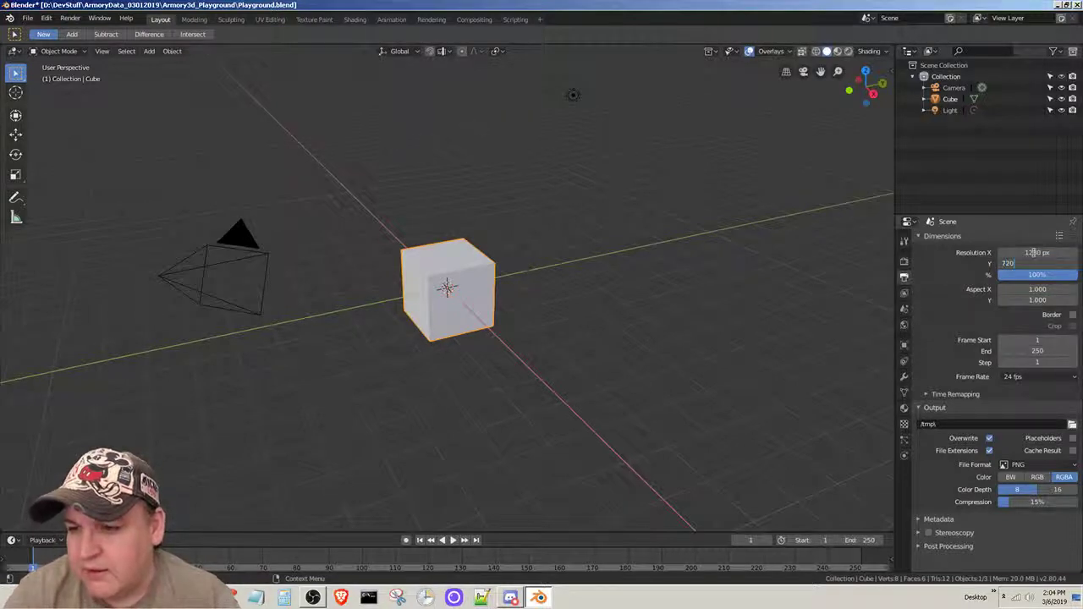
{"action": "key", "text": "Return"}
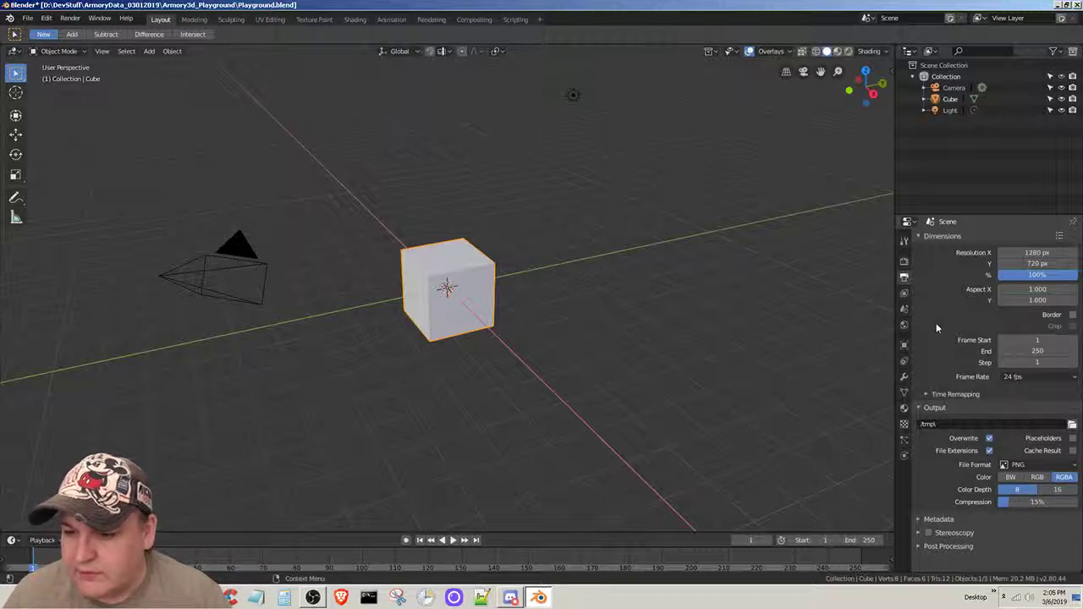
- Look through the view layer settings and the render properties down to the Armory sections
{"action": "left_click", "coordinate": [905, 293]}
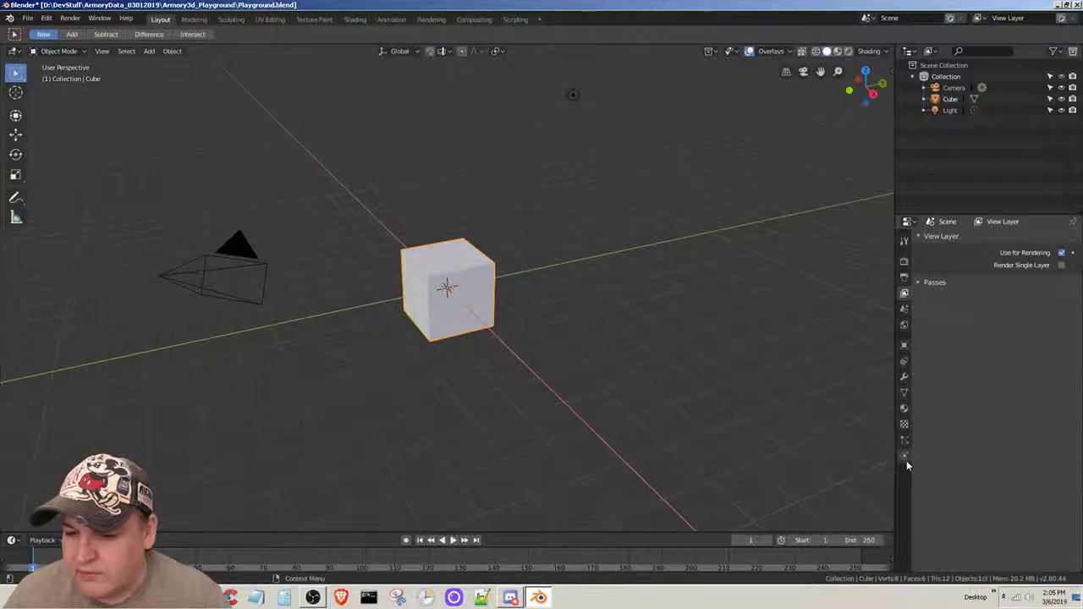
{"action": "left_click", "coordinate": [904, 263]}
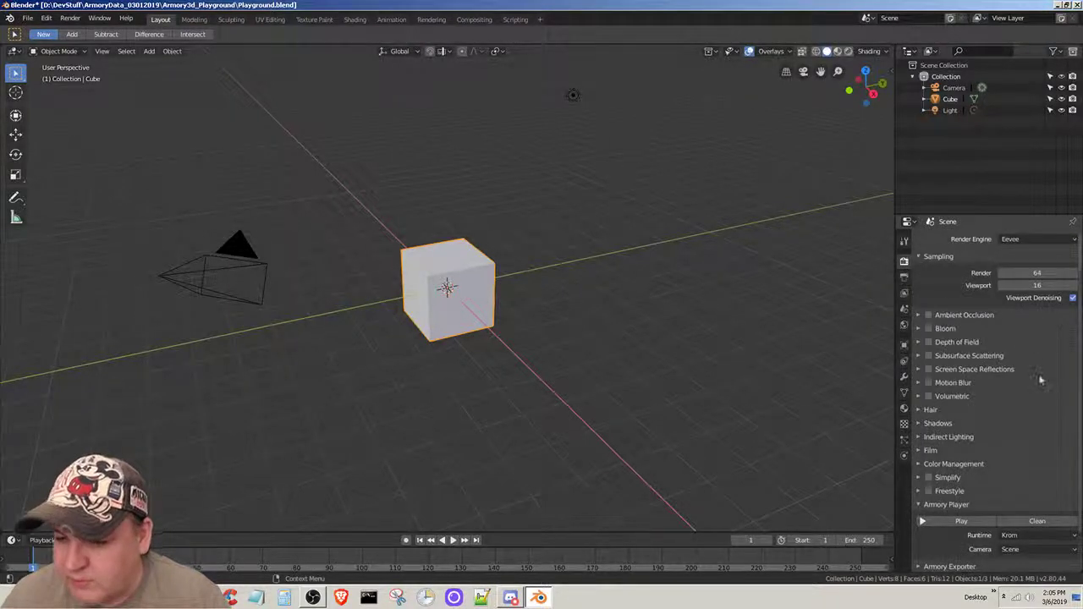
{"action": "scroll", "coordinate": [1041, 380], "scroll_direction": "down", "scroll_amount": 2}
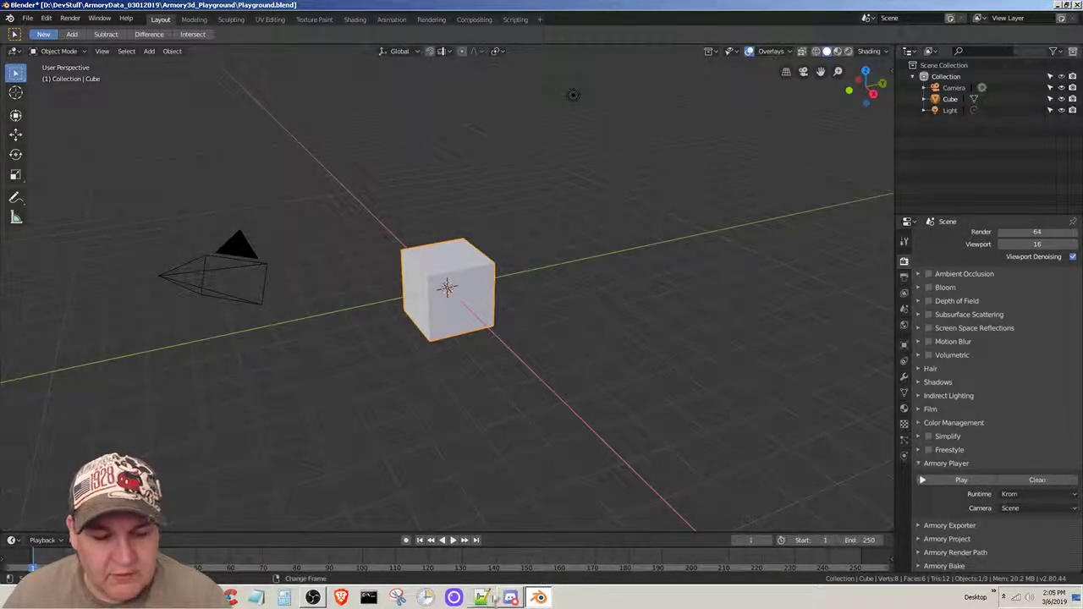
- Switch to Firefox, open the Playground tutorial in the Armory Docs, and read its introduction and Hello World section
{"action": "left_click", "coordinate": [538, 597]}
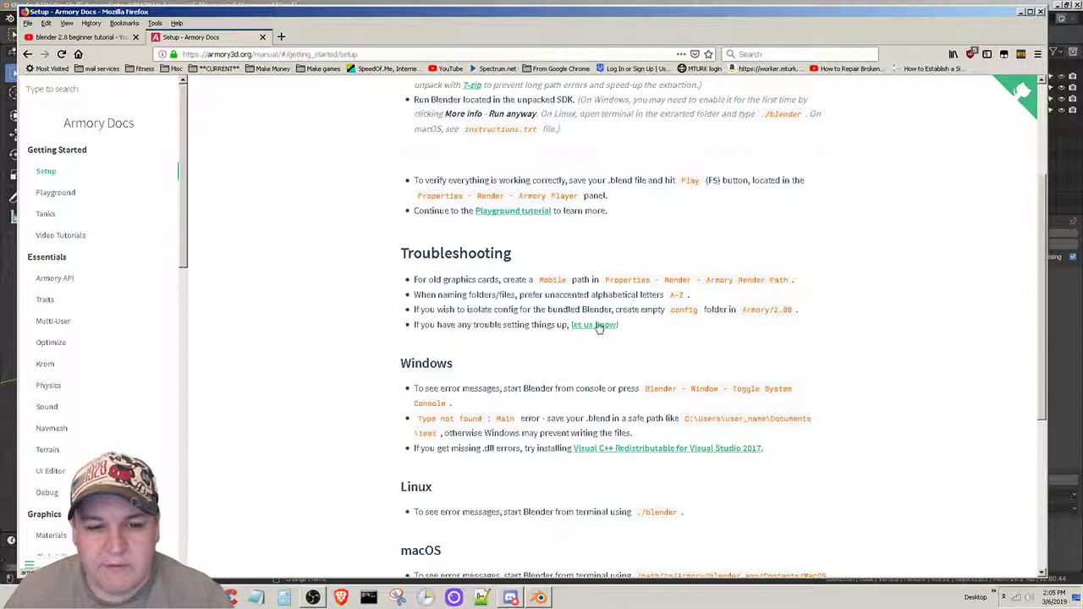
{"action": "left_click", "coordinate": [513, 211]}
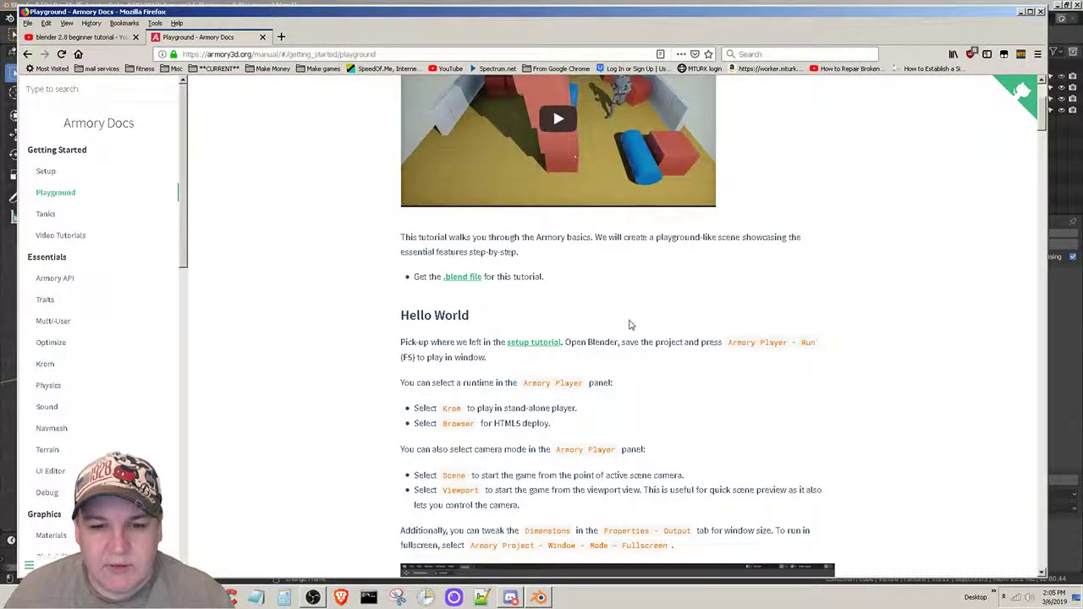
{"action": "scroll", "coordinate": [628, 322], "scroll_direction": "up", "scroll_amount": 1}
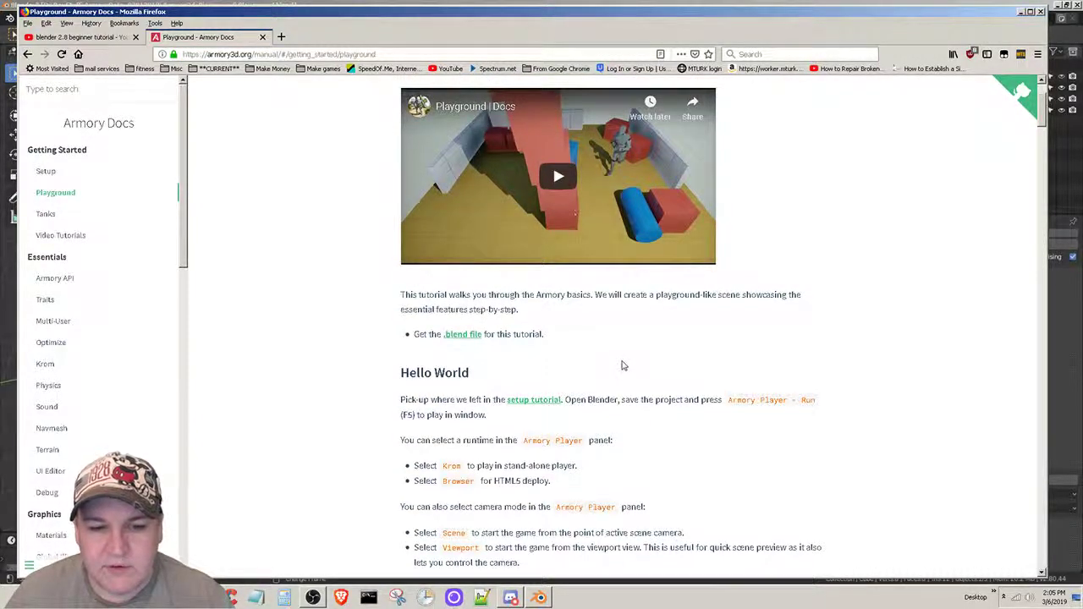
{"action": "scroll", "coordinate": [623, 365], "scroll_direction": "down", "scroll_amount": 1}
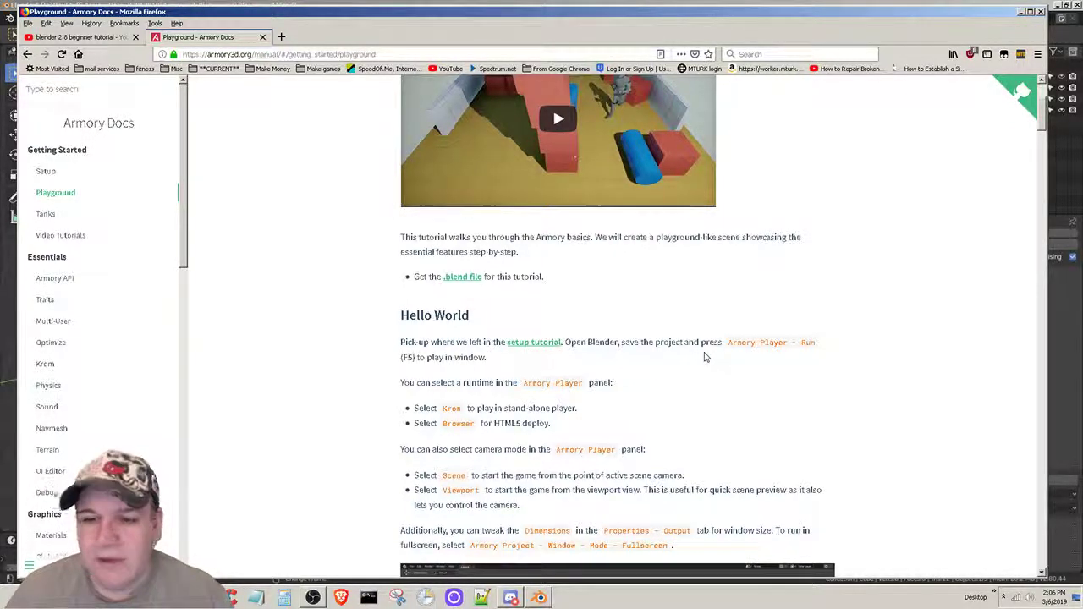
{"action": "scroll", "coordinate": [705, 358], "scroll_direction": "down", "scroll_amount": 1}
{"action": "scroll", "coordinate": [705, 357], "scroll_direction": "down", "scroll_amount": 1}
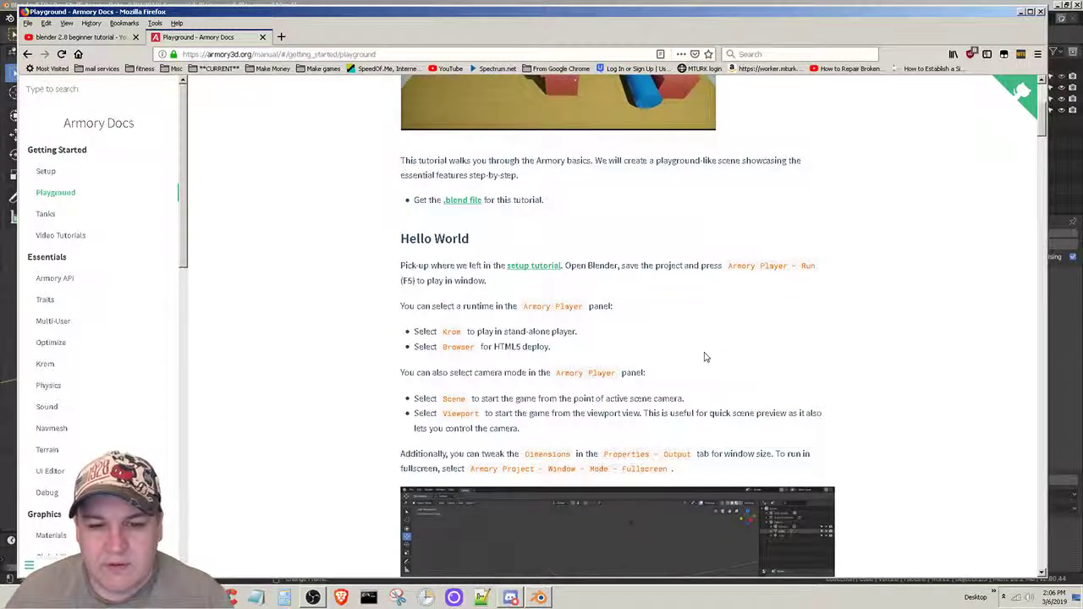
{"action": "scroll", "coordinate": [705, 357], "scroll_direction": "down", "scroll_amount": 1}
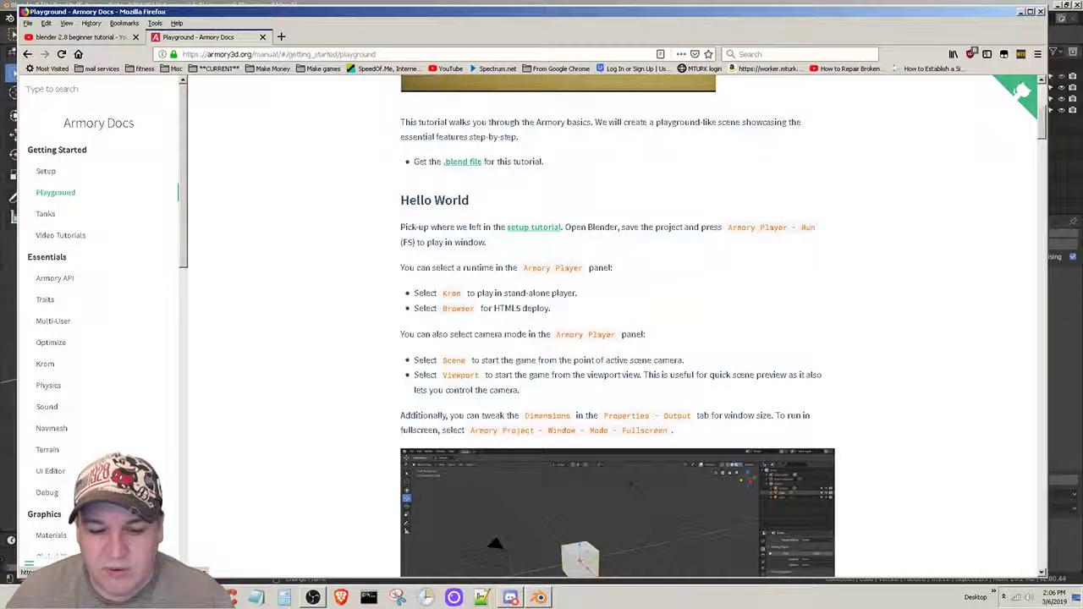
{"action": "left_click", "coordinate": [539, 599]}
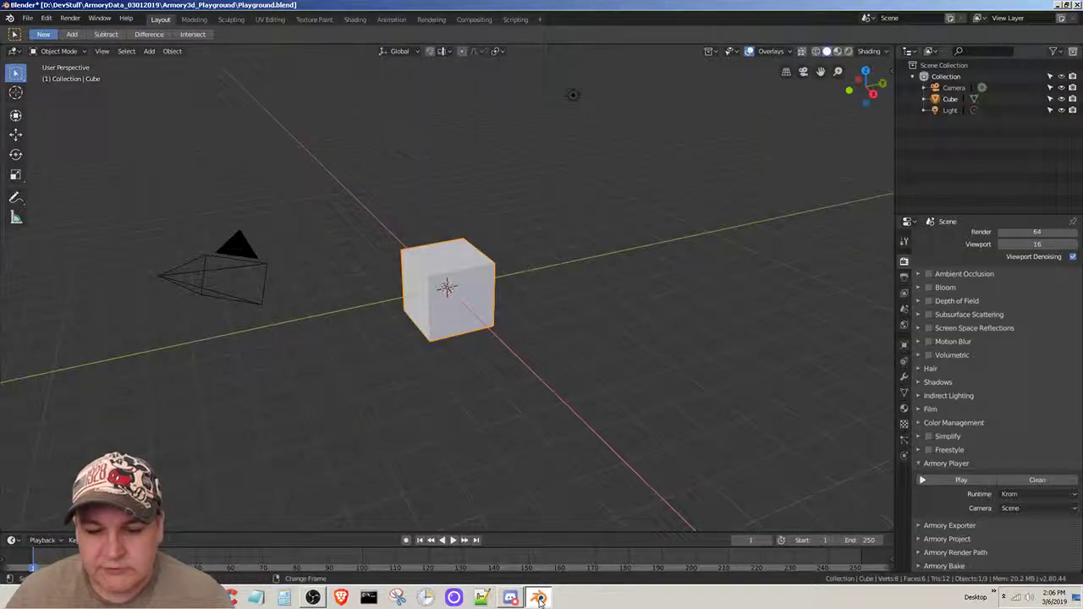
{"action": "left_click", "coordinate": [540, 599]}
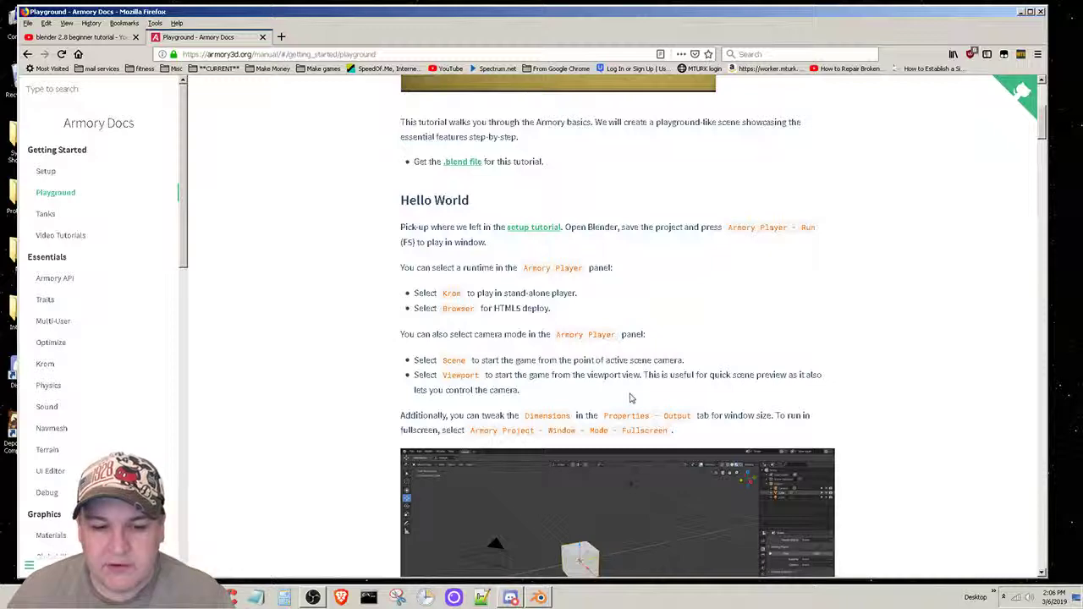
- Read on in the Playground tutorial through the Objects section to the Modifiers section
{"action": "scroll", "coordinate": [629, 398], "scroll_direction": "down", "scroll_amount": 3}
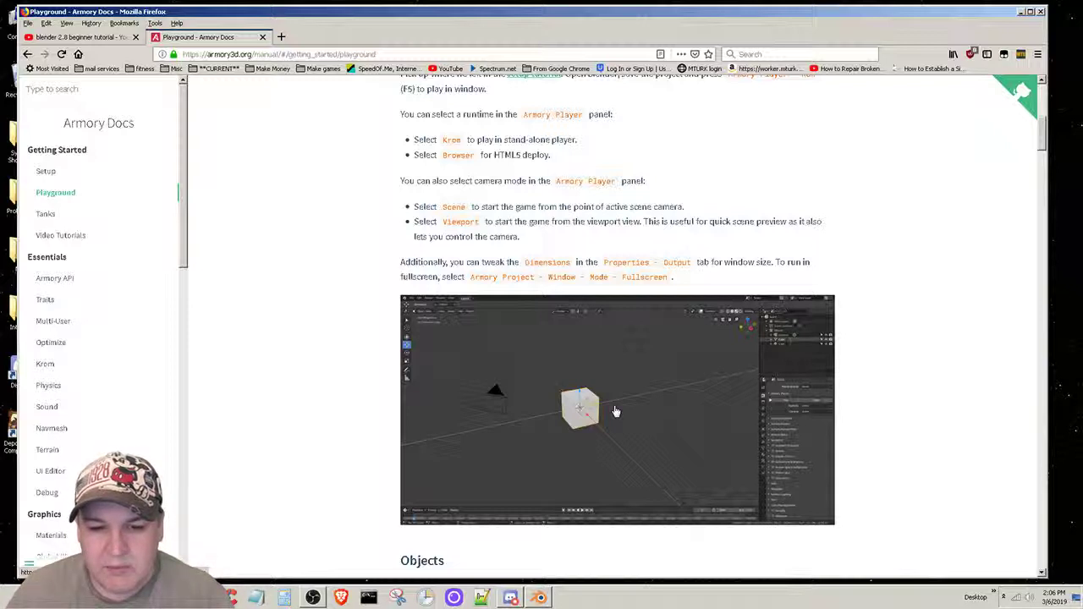
{"action": "scroll", "coordinate": [652, 439], "scroll_direction": "down", "scroll_amount": 2}
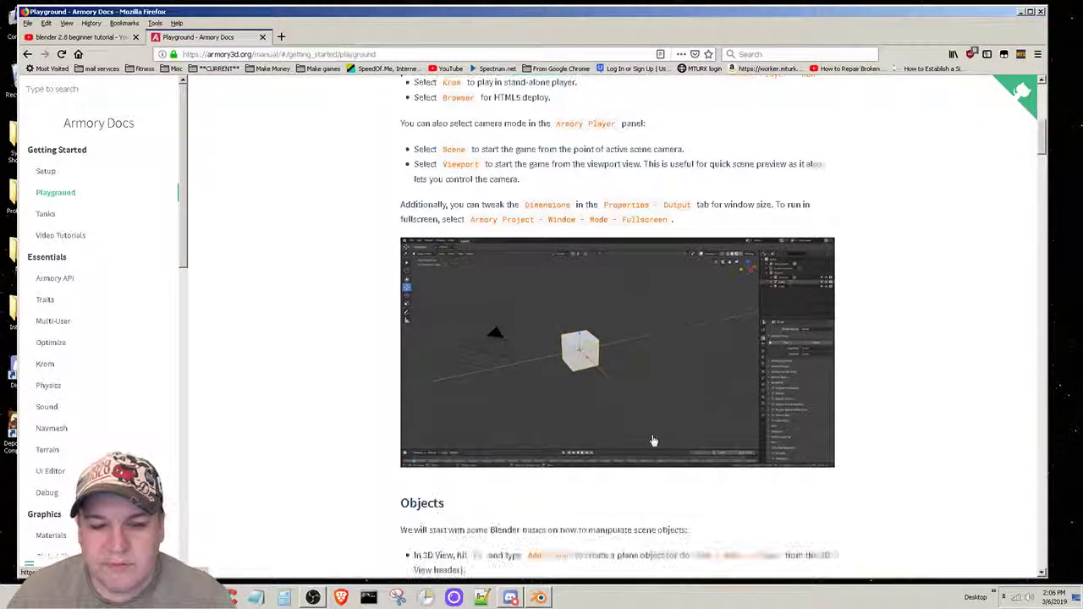
{"action": "scroll", "coordinate": [645, 435], "scroll_direction": "down", "scroll_amount": 2}
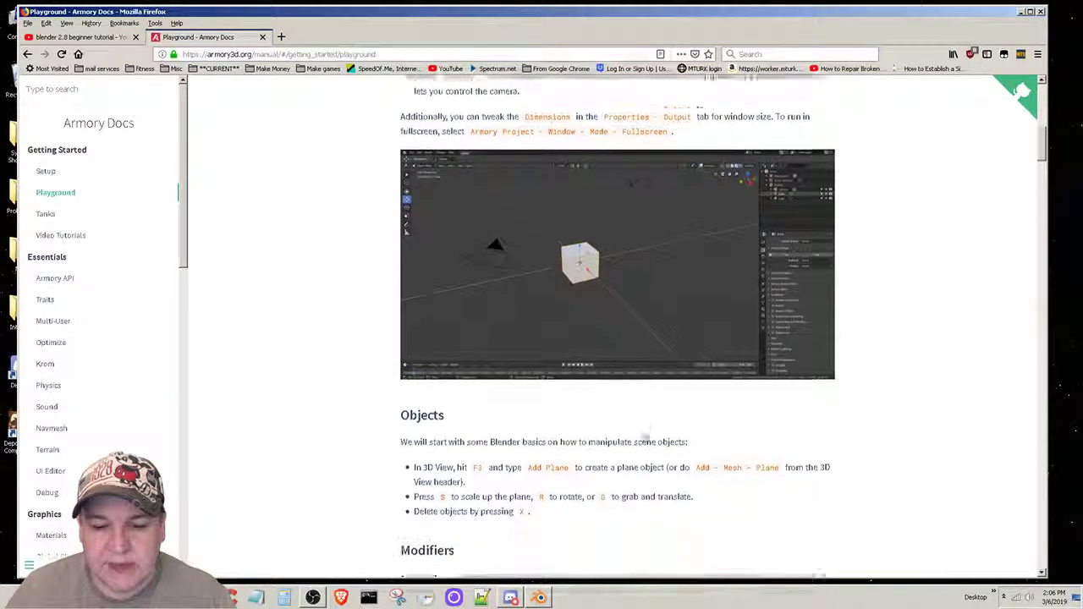
{"action": "scroll", "coordinate": [643, 435], "scroll_direction": "down", "scroll_amount": 2}
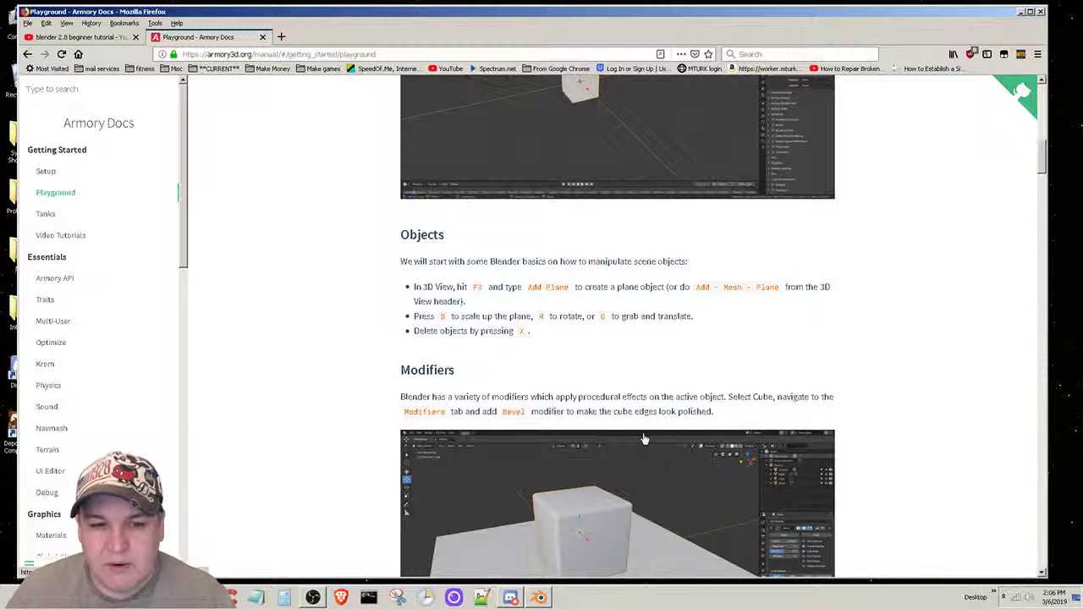
- Switch to Blender, run the project with the Armory Player runtime set to Browser, allow it through the firewall, and close the preview
{"action": "left_click", "coordinate": [542, 598]}
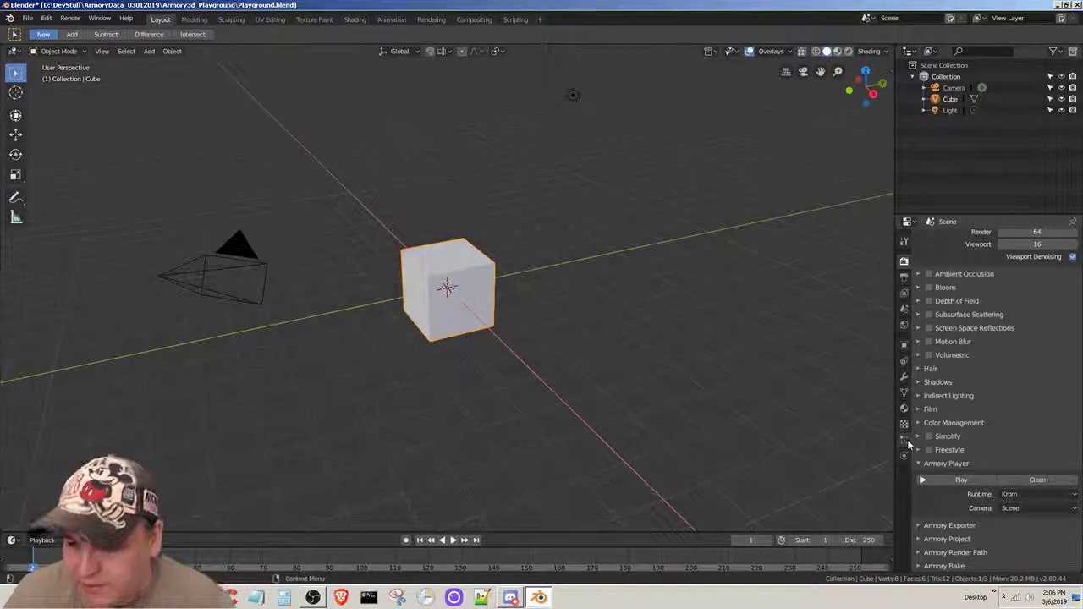
{"action": "left_click", "coordinate": [1031, 499]}
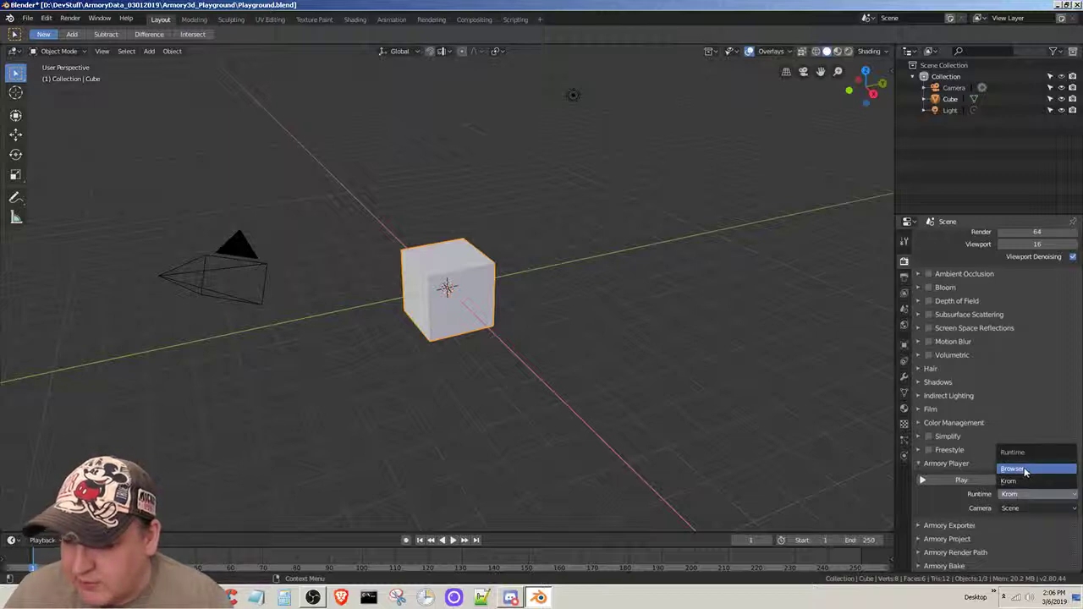
{"action": "left_click", "coordinate": [1026, 470]}
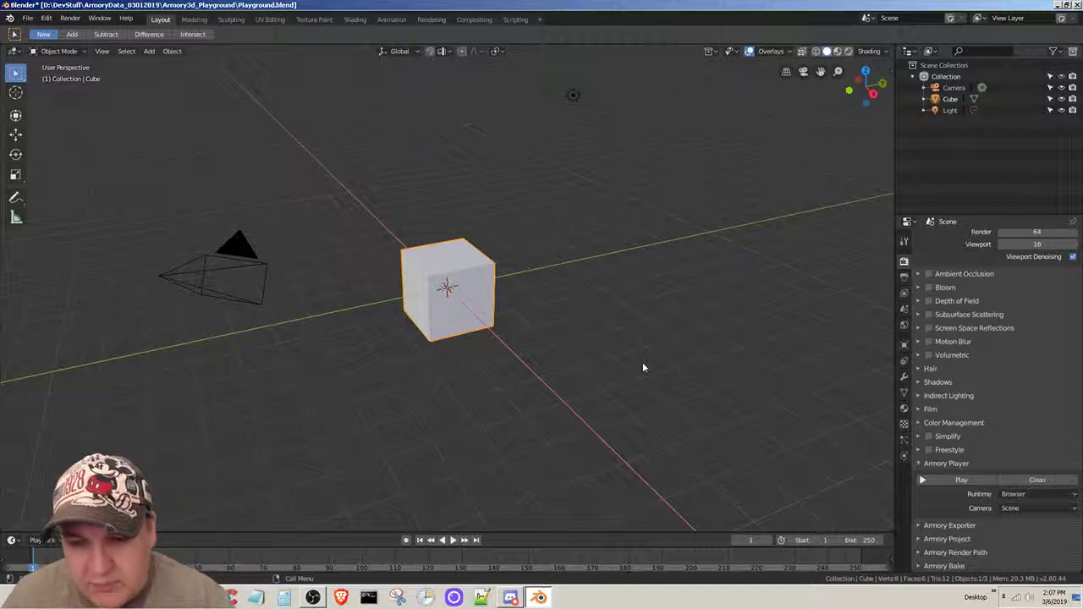
{"action": "key", "text": "F5"}
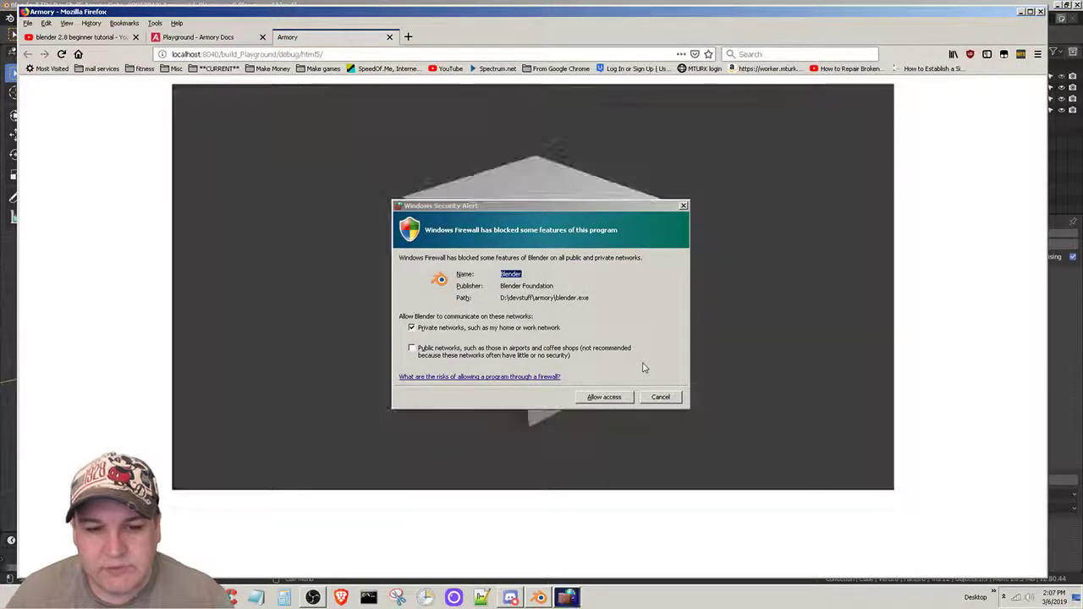
{"action": "left_click", "coordinate": [604, 397]}
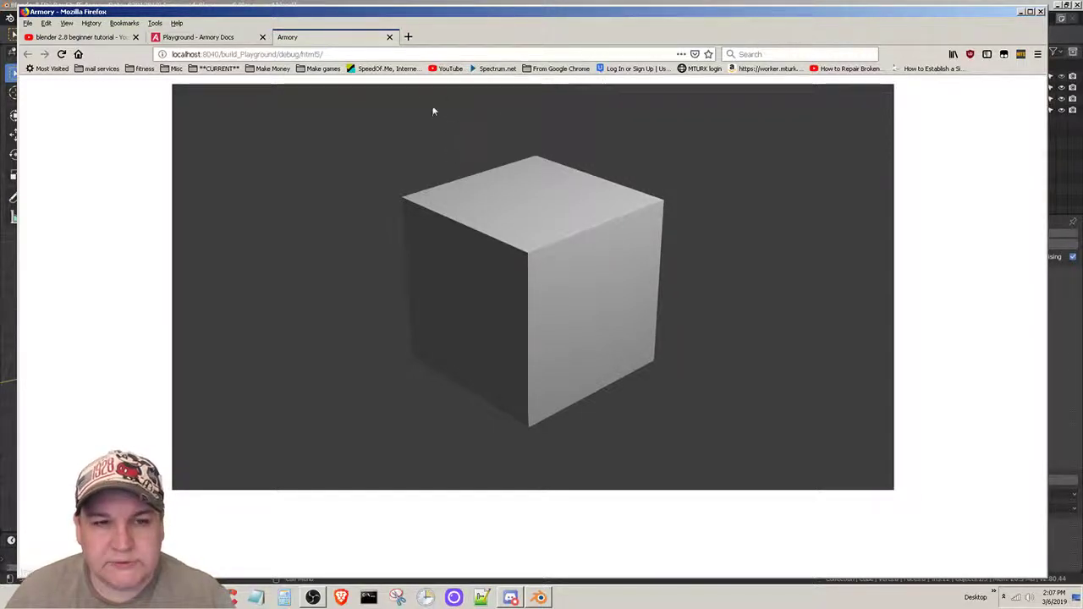
{"action": "left_click", "coordinate": [390, 37]}
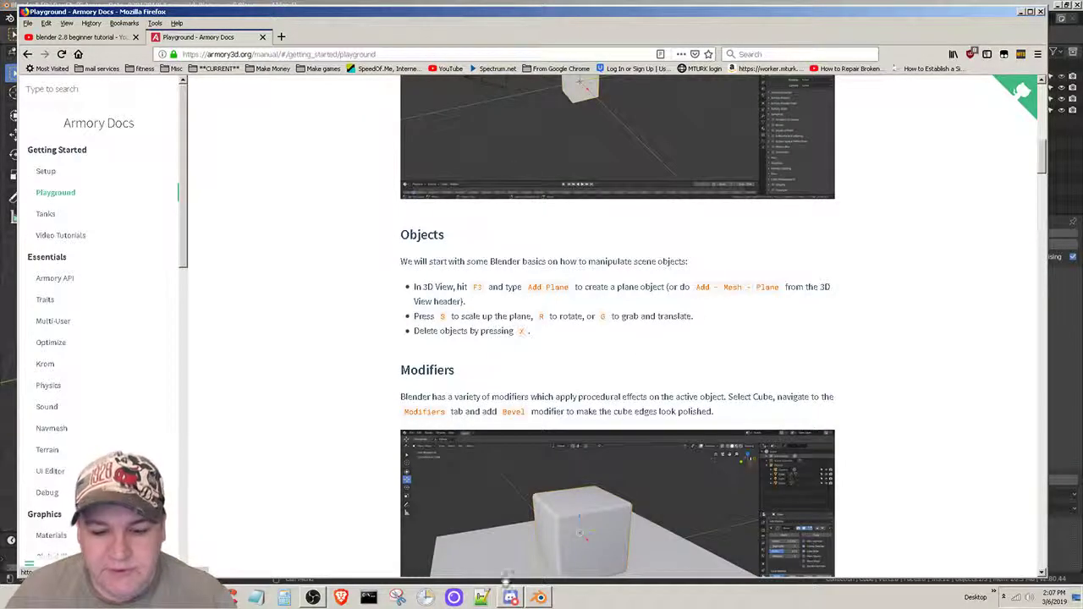
- Switch back to Blender, test the project in the browser with the Armory Player camera set to Viewport, and close the preview
{"action": "left_click", "coordinate": [539, 597]}
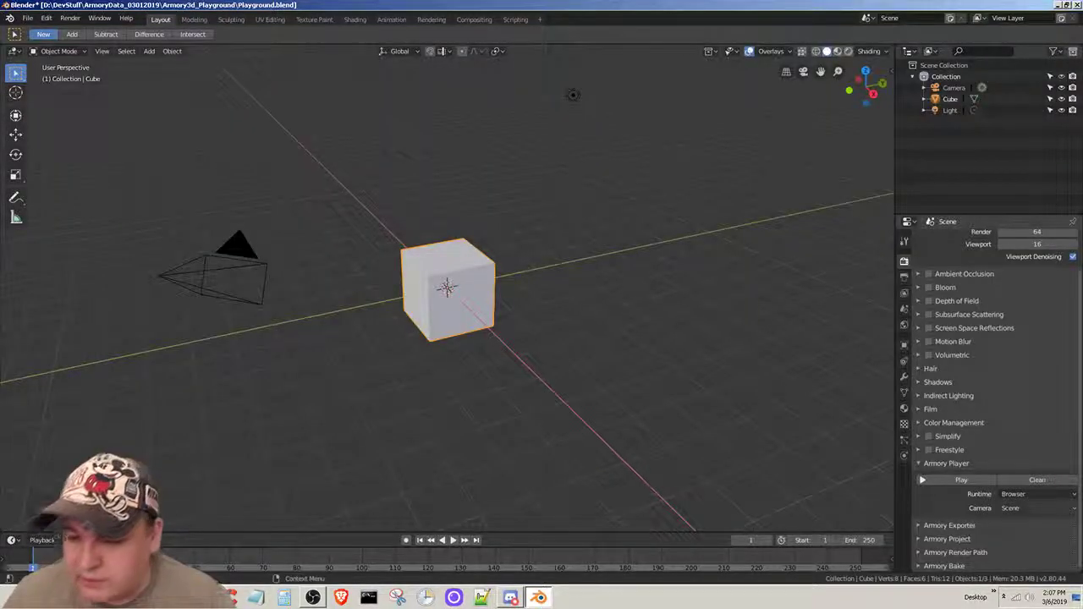
{"action": "left_click", "coordinate": [1019, 508]}
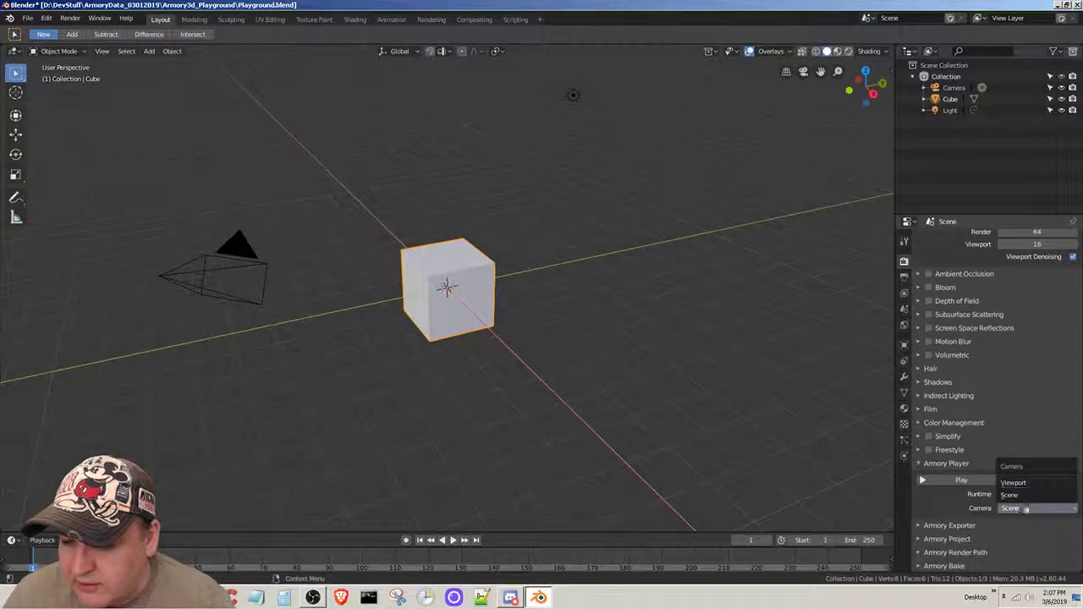
{"action": "left_click", "coordinate": [1025, 483]}
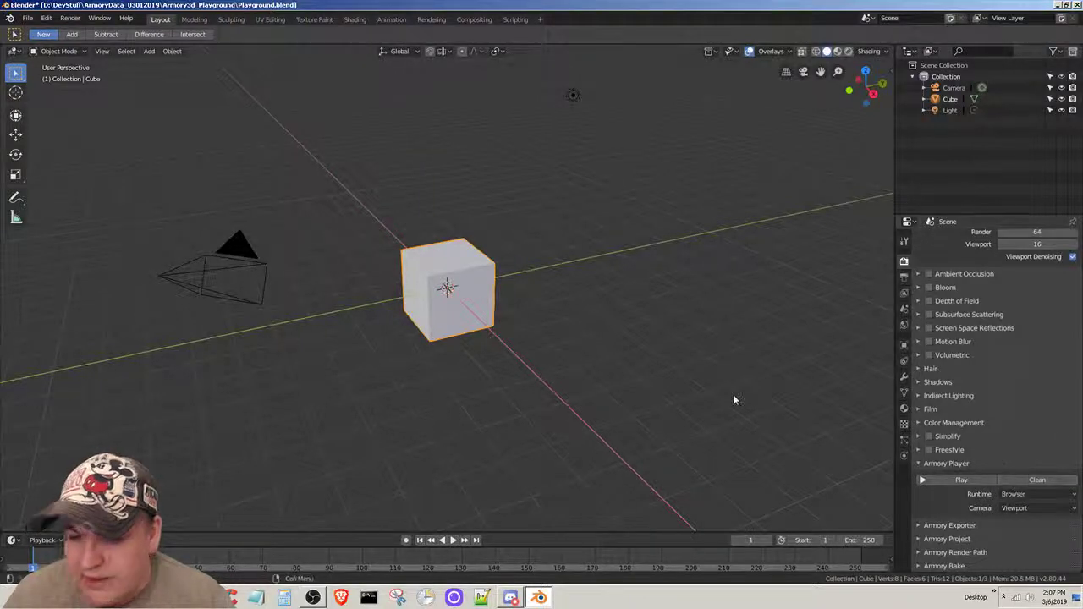
{"action": "key", "text": "F5"}
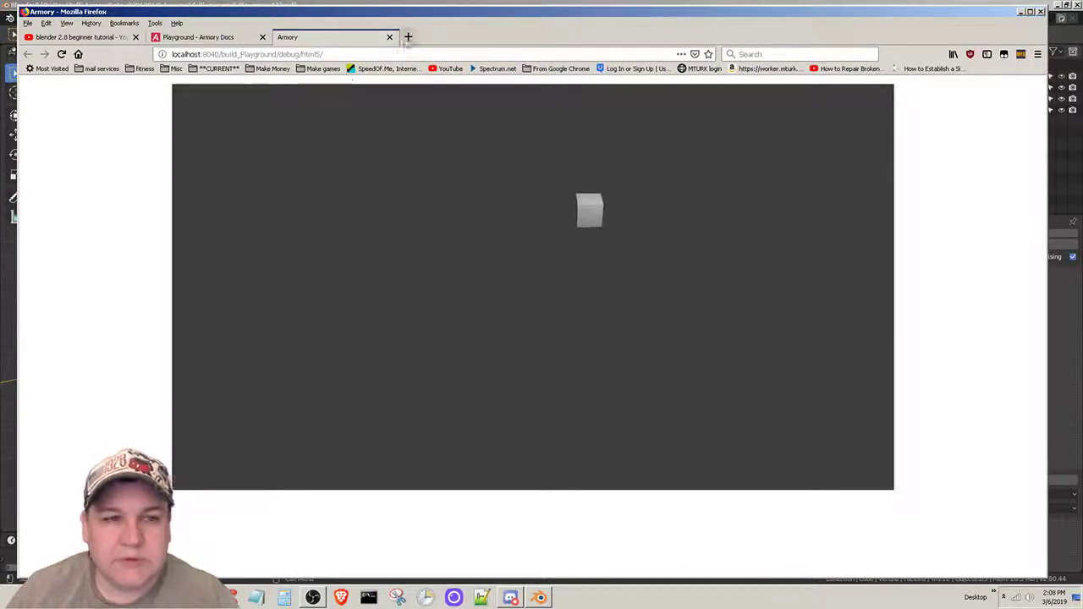
{"action": "left_click", "coordinate": [389, 36]}
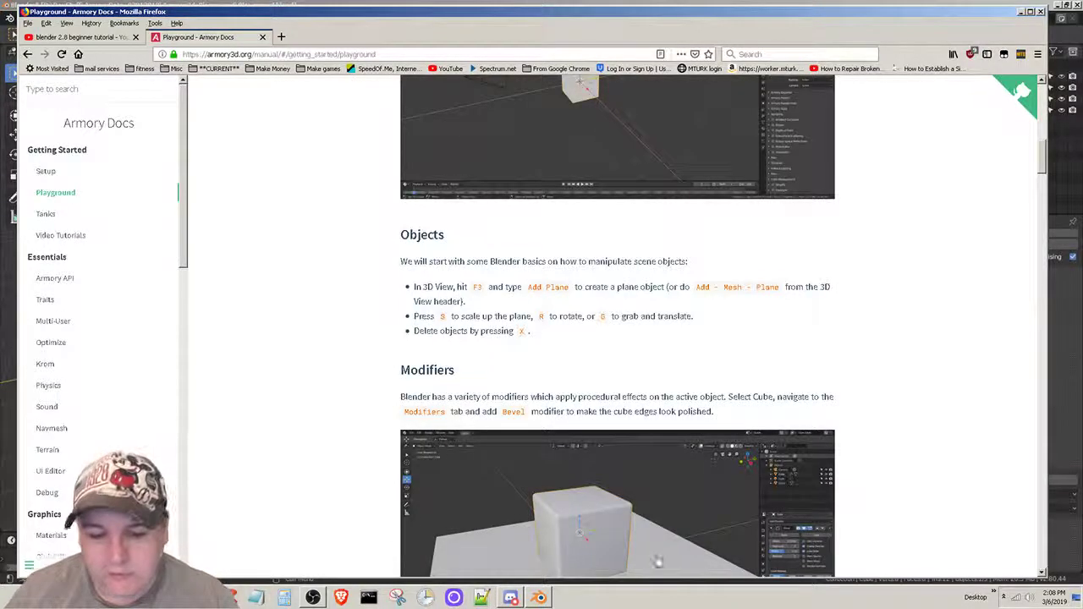
- Return to Blender, set the Armory Player runtime to Krom and camera to Scene, and test-run the project
{"action": "left_click", "coordinate": [542, 599]}
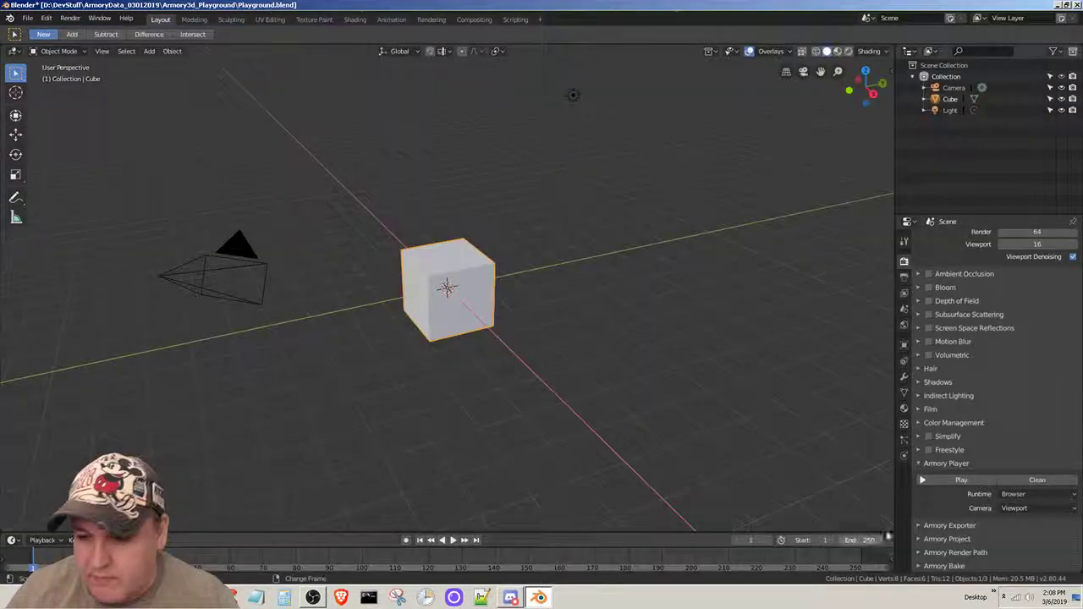
{"action": "left_click", "coordinate": [1028, 495]}
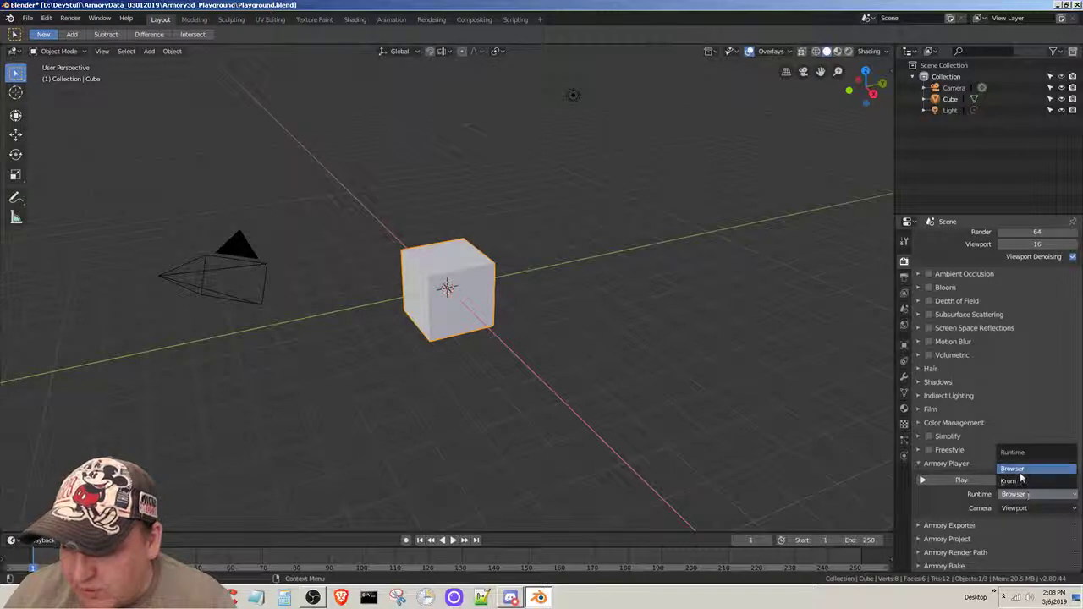
{"action": "left_click", "coordinate": [1019, 481]}
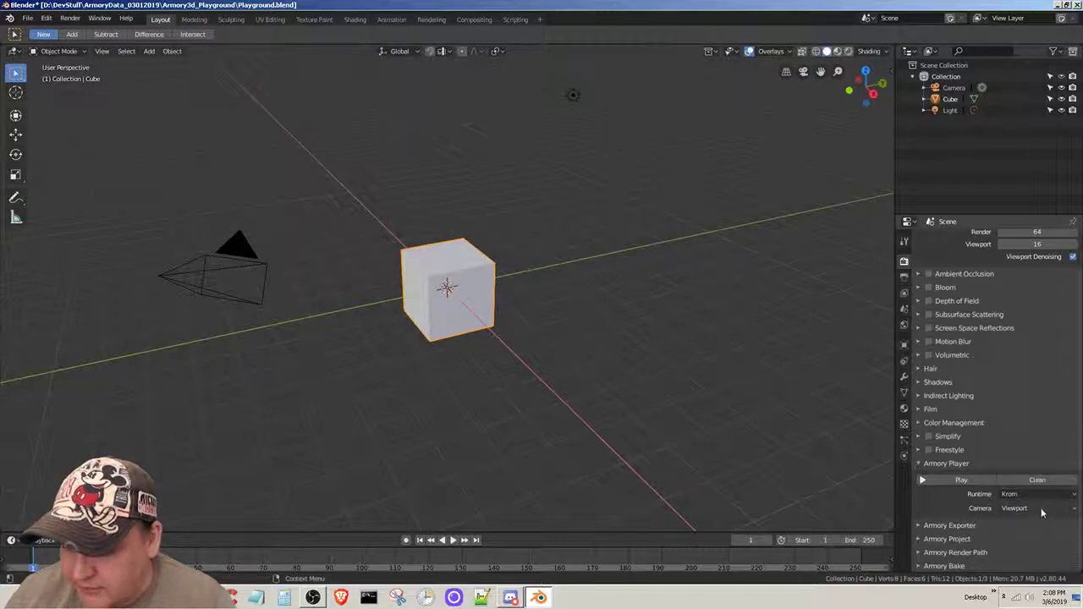
{"action": "left_click", "coordinate": [1042, 509]}
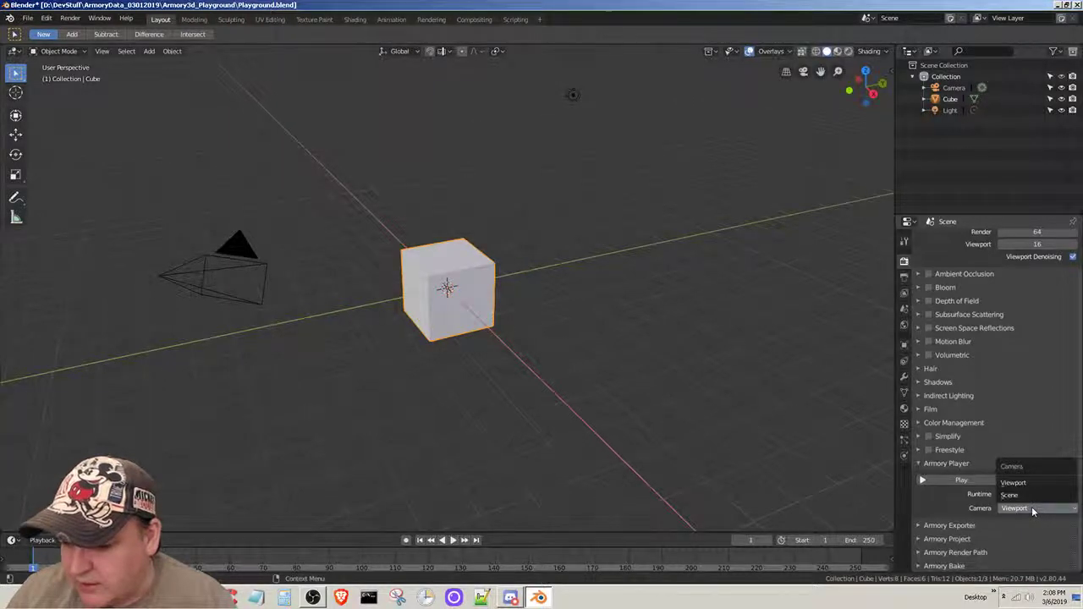
{"action": "left_click", "coordinate": [1020, 495]}
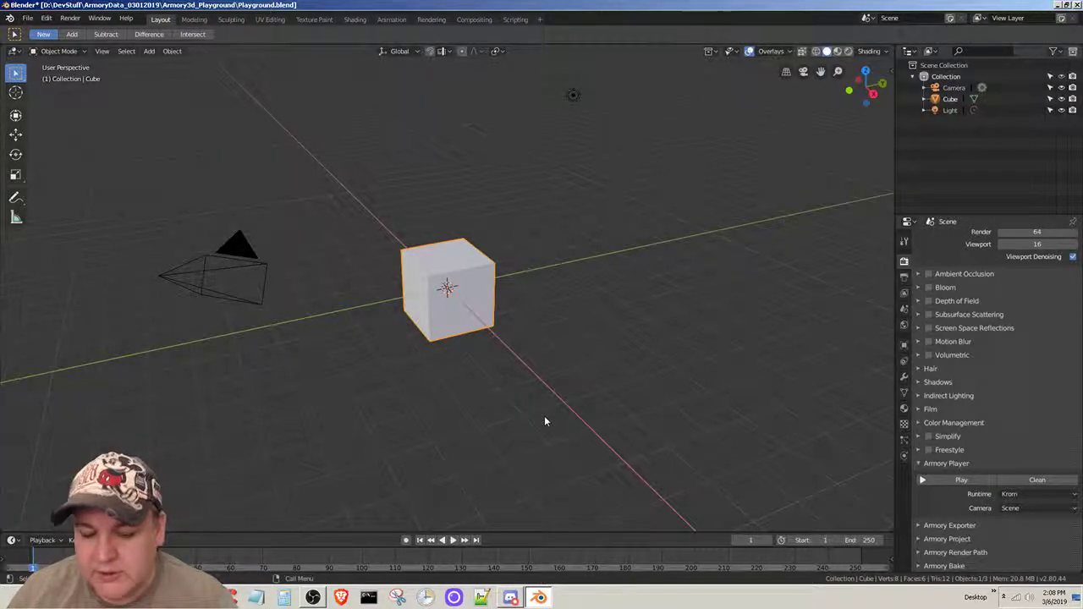
{"action": "key", "text": "F5"}
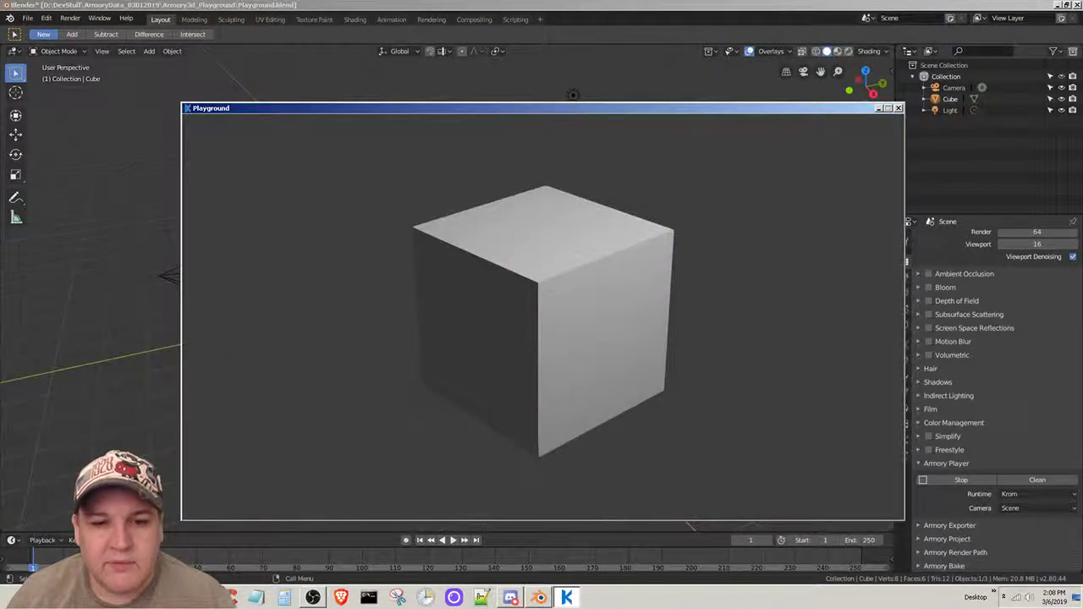
{"action": "left_click", "coordinate": [899, 109]}
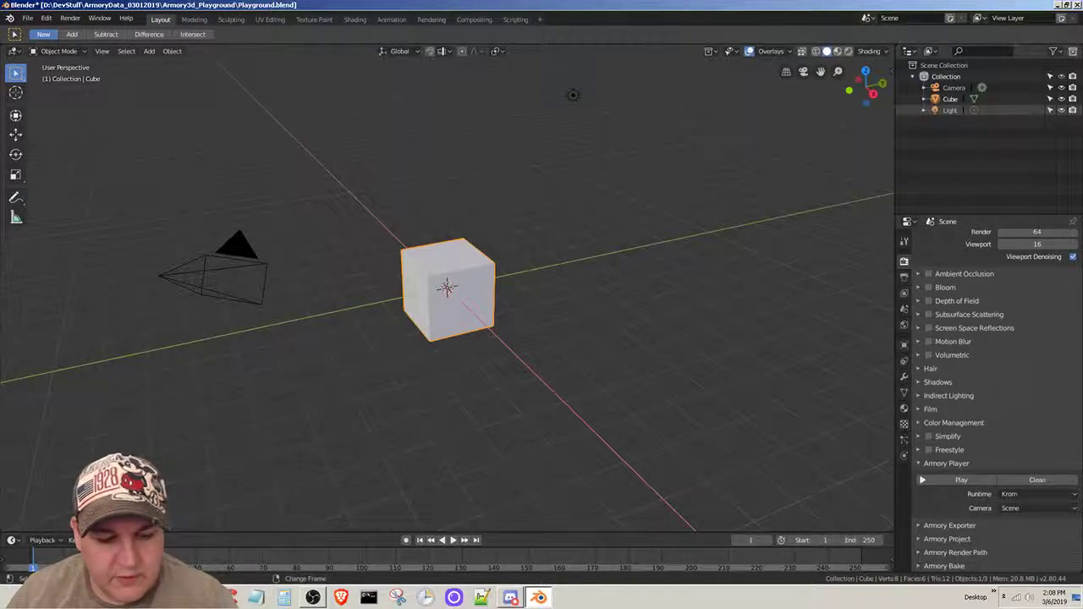
- Check the Objects and Modifiers instructions of the Playground tutorial in Firefox and return to Blender
{"action": "left_click", "coordinate": [45, 598]}
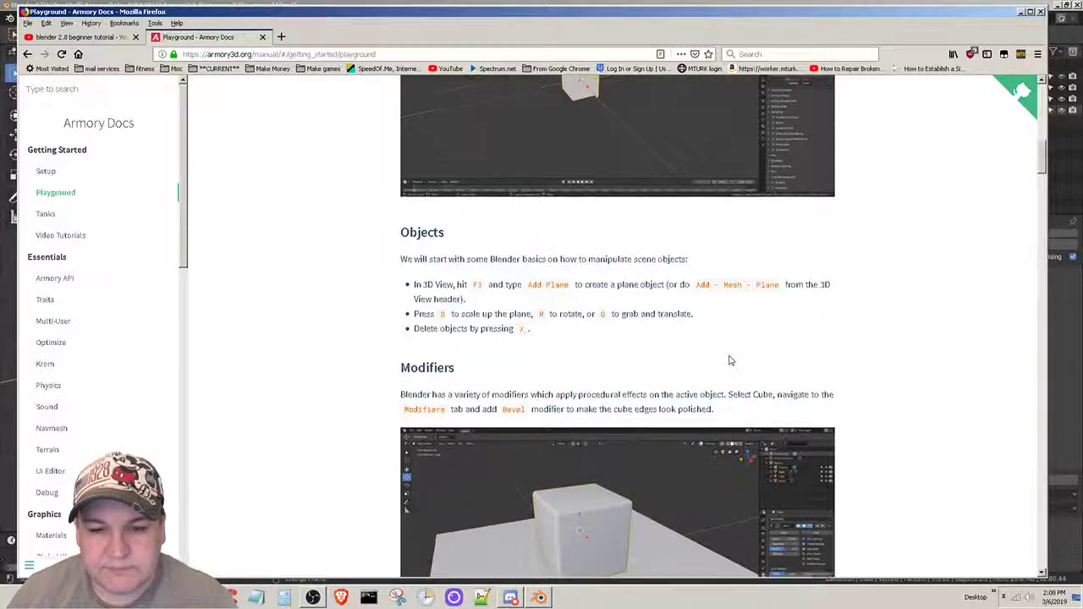
{"action": "scroll", "coordinate": [729, 362], "scroll_direction": "down", "scroll_amount": 2}
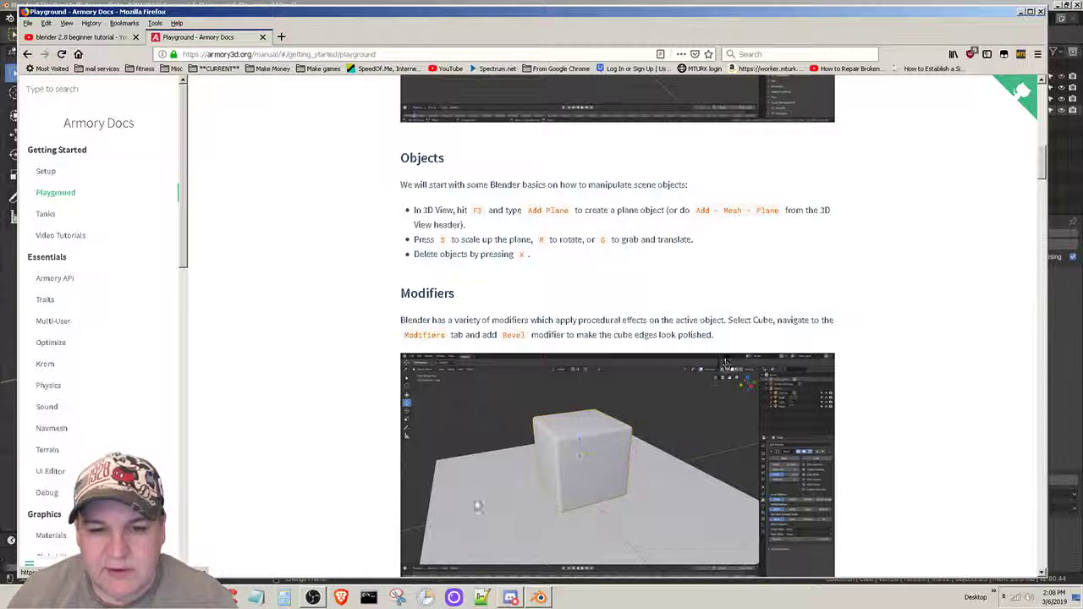
{"action": "left_click", "coordinate": [539, 598]}
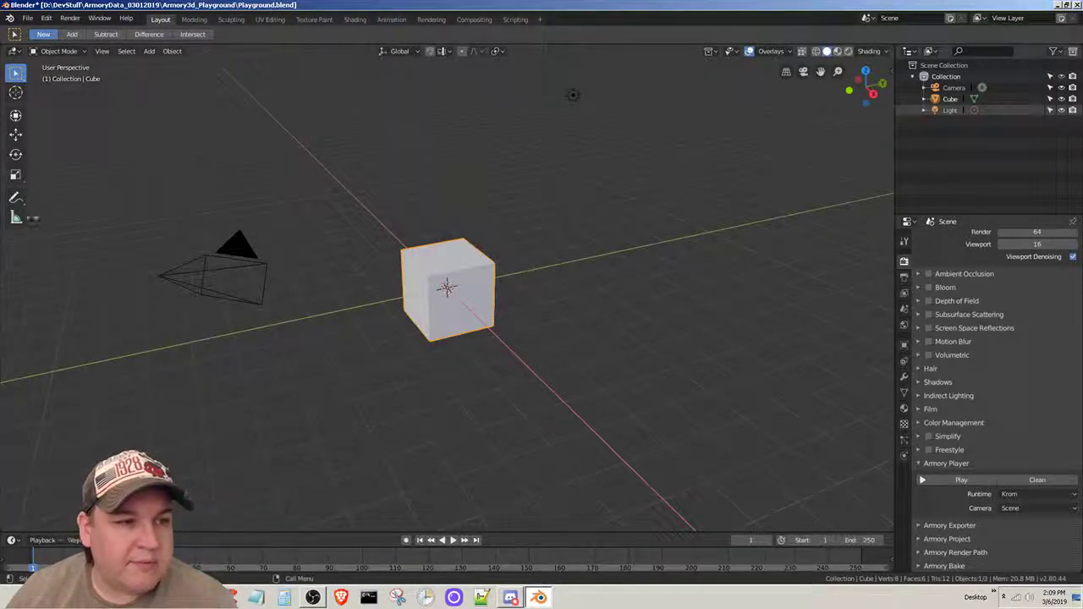
{"action": "left_click", "coordinate": [72, 35]}
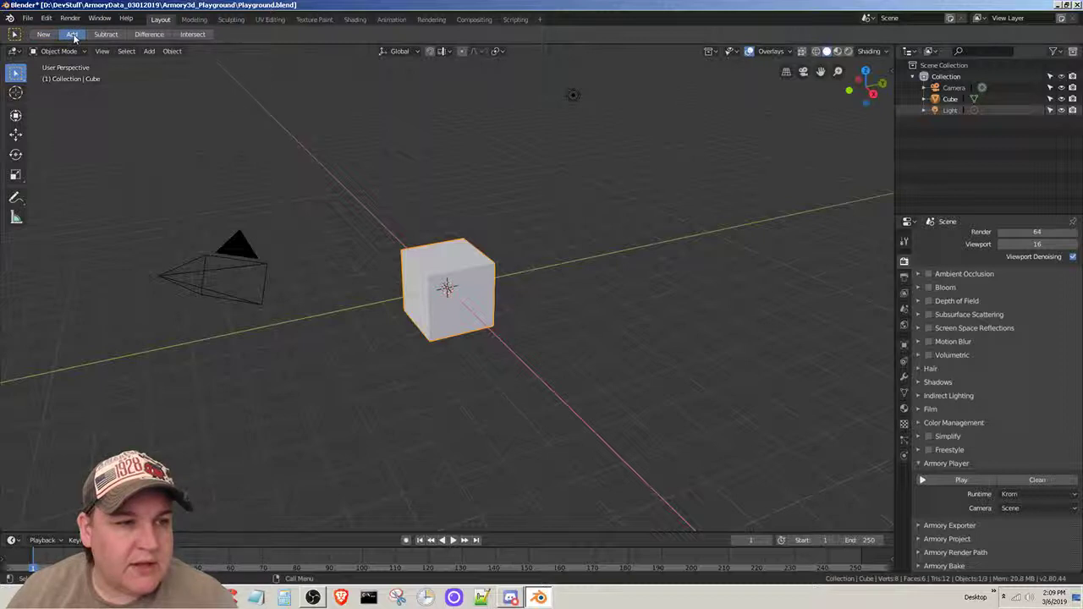
{"action": "right_click", "coordinate": [74, 37]}
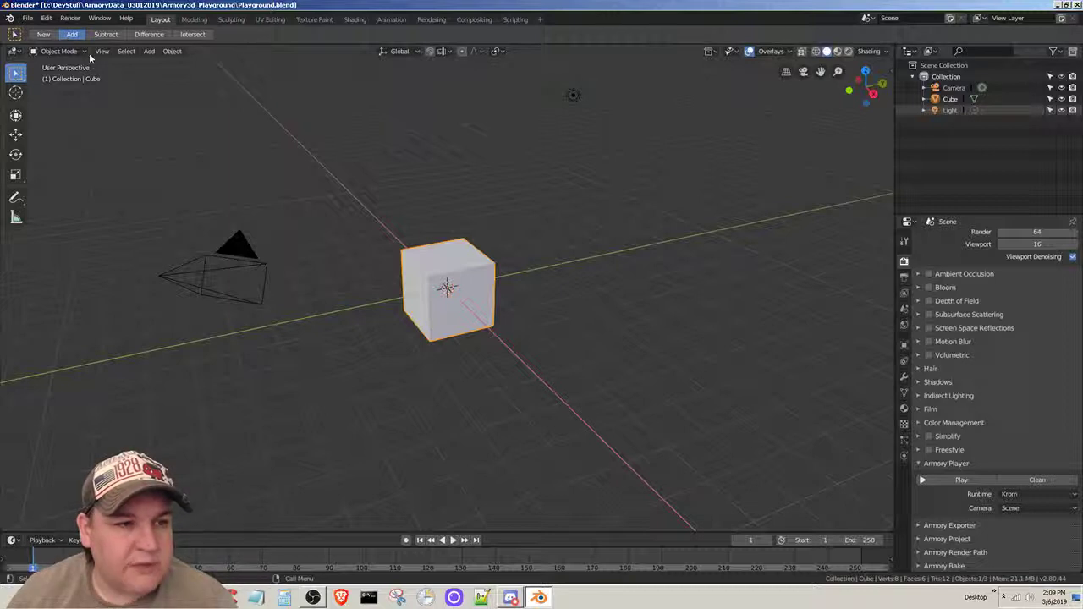
{"action": "left_click", "coordinate": [43, 34]}
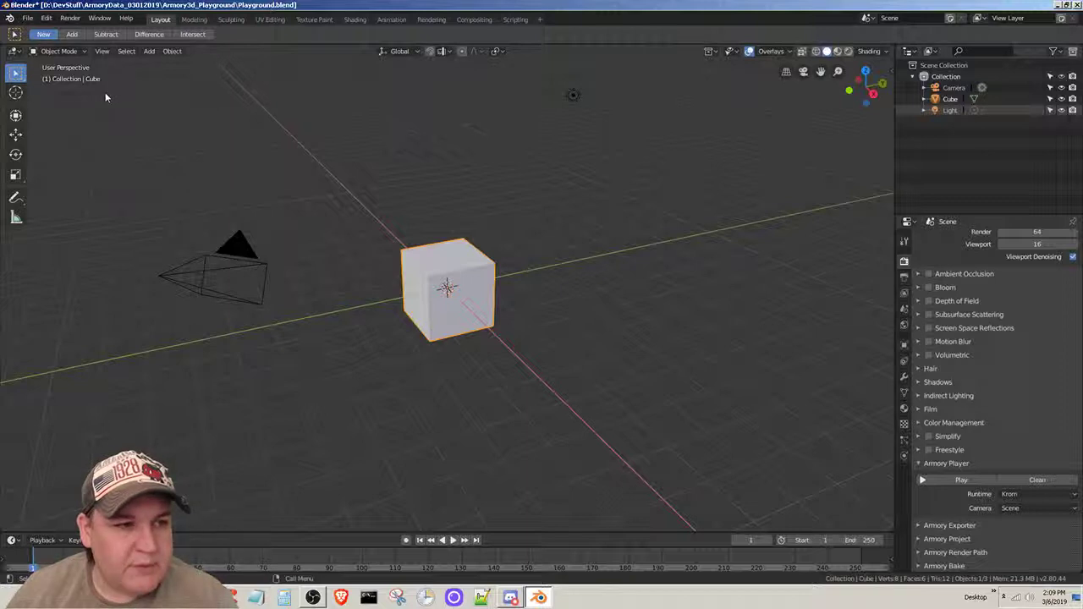
- Add a plane mesh to the scene
{"action": "left_click", "coordinate": [149, 51]}
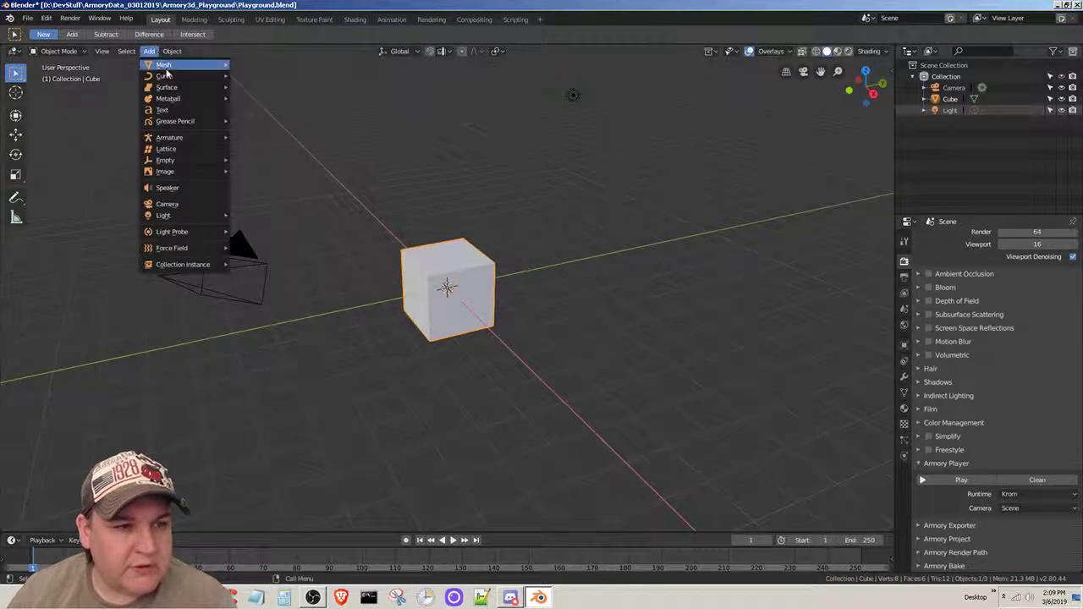
{"action": "mouse_move", "coordinate": [165, 67]}
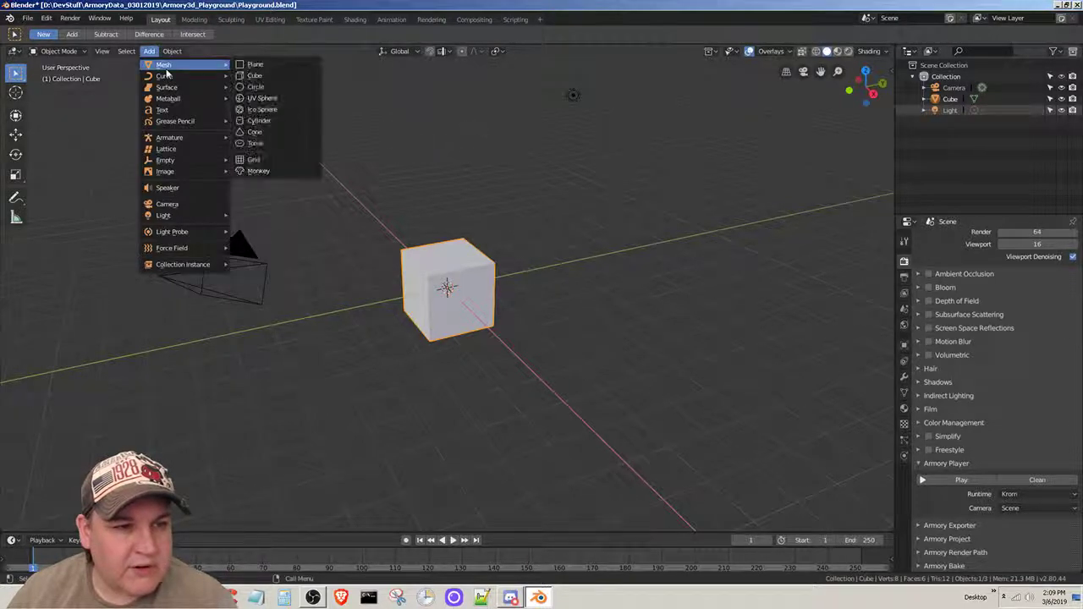
{"action": "left_click", "coordinate": [255, 65]}
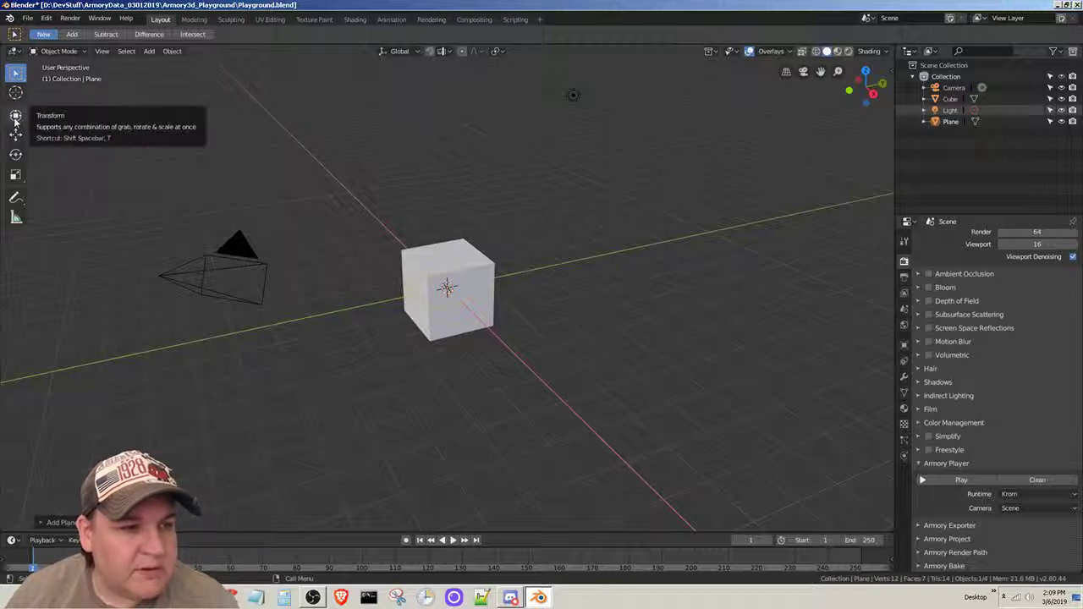
- Scale the plane along the X and Y axes into a wide floor extending around the cube
{"action": "left_click", "coordinate": [16, 178]}
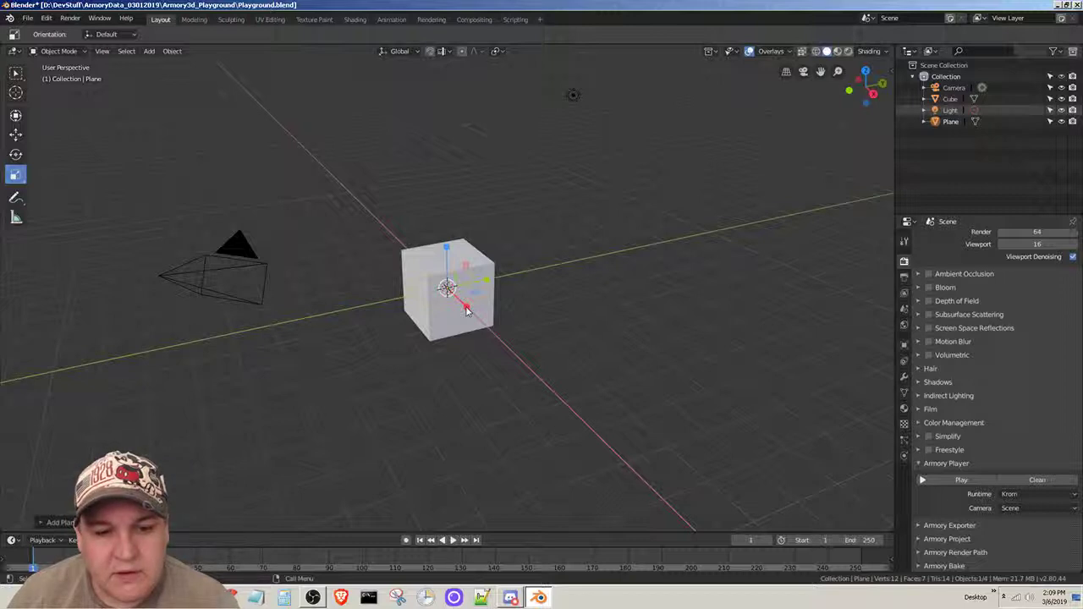
{"action": "left_click_drag", "start_coordinate": [466, 309], "coordinate": [534, 447]}
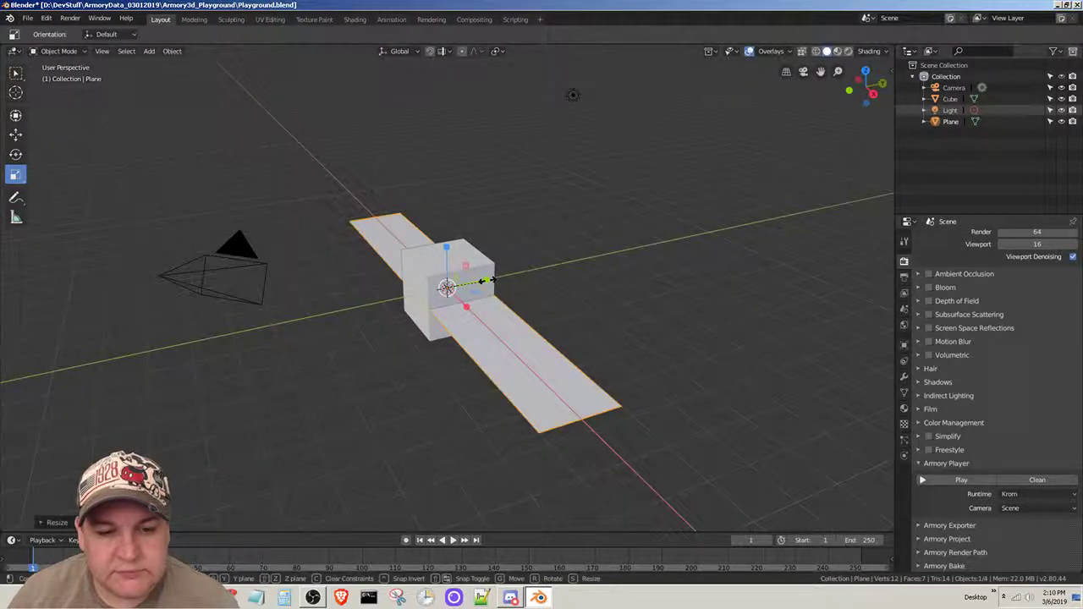
{"action": "left_click_drag", "start_coordinate": [488, 286], "coordinate": [607, 265]}
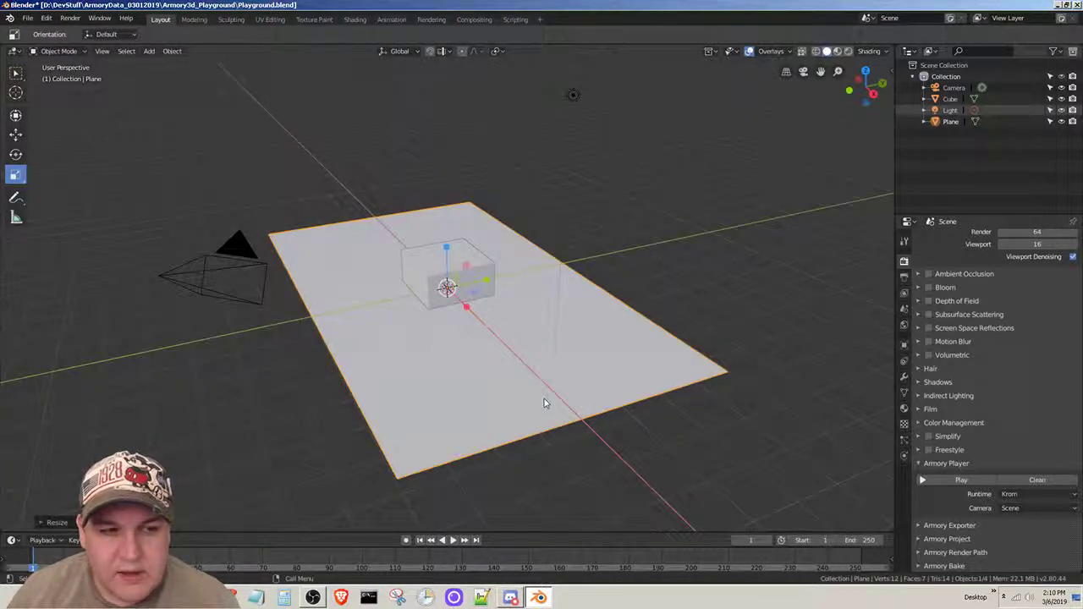
{"action": "left_click_drag", "start_coordinate": [468, 307], "coordinate": [444, 311]}
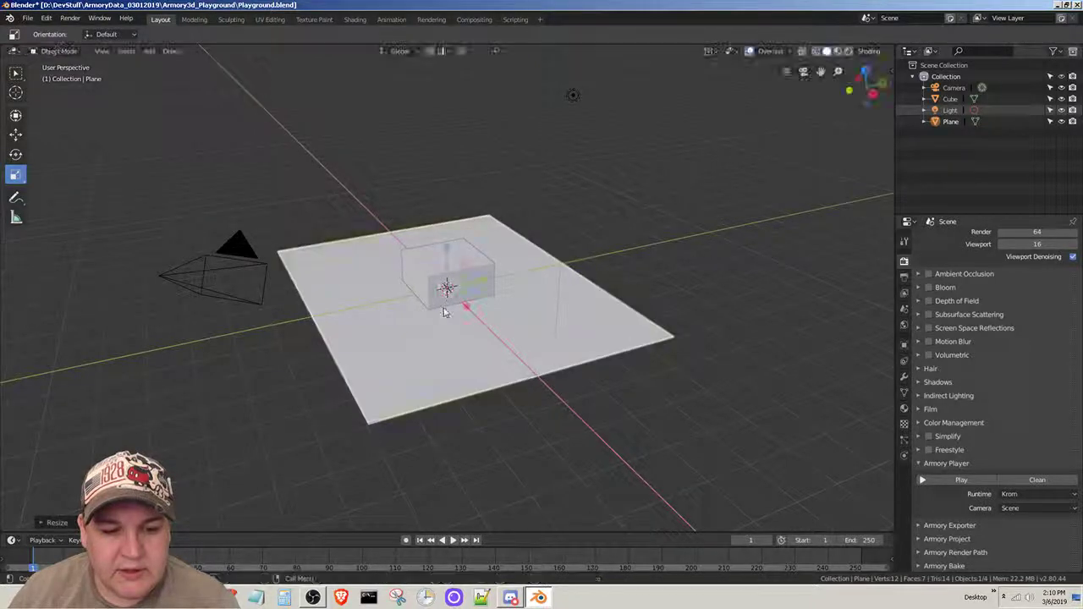
- Select the cube instead of the plane and try to scale it along the Z axis
{"action": "left_click", "coordinate": [583, 401]}
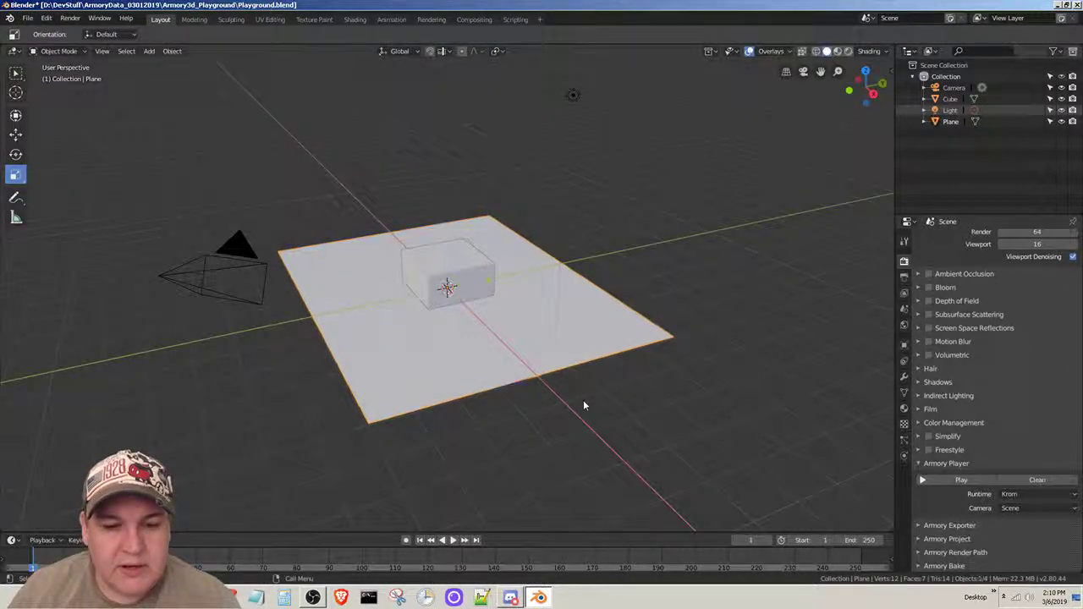
{"action": "left_click", "coordinate": [448, 269]}
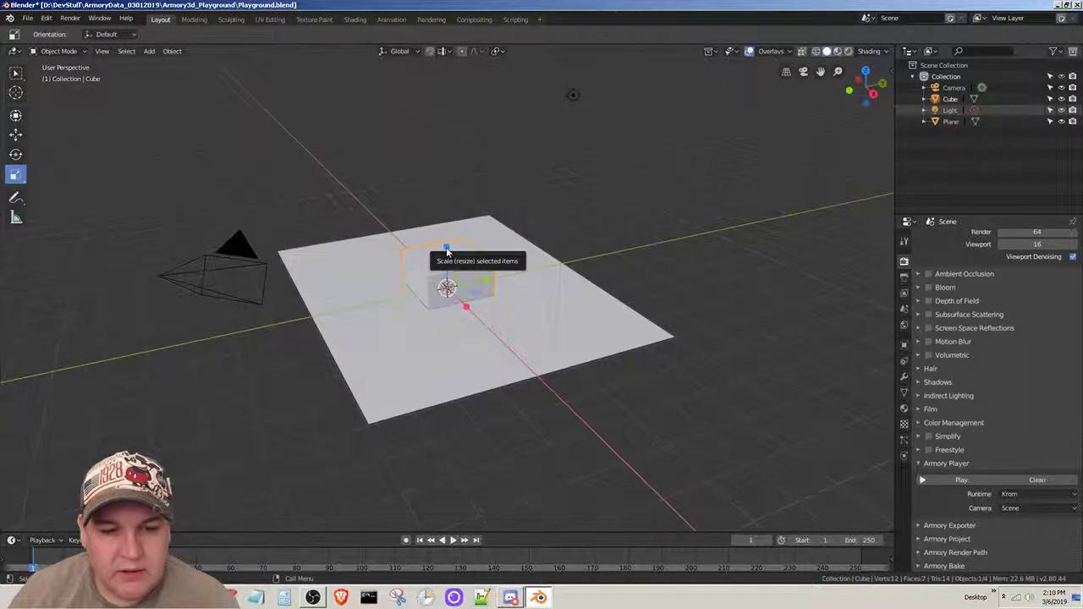
{"action": "left_click_drag", "start_coordinate": [447, 251], "coordinate": [439, 227]}
{"action": "left_click_drag", "start_coordinate": [439, 224], "coordinate": [442, 241]}
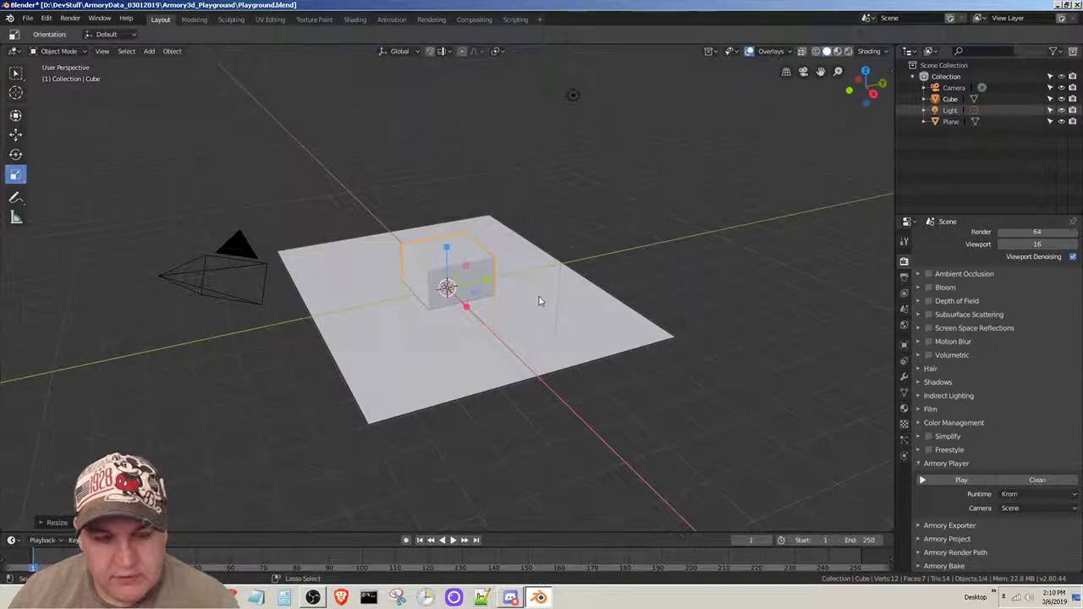
- Move the cube up along the Z axis until its base rests on the floor plane
{"action": "left_click", "coordinate": [15, 133]}
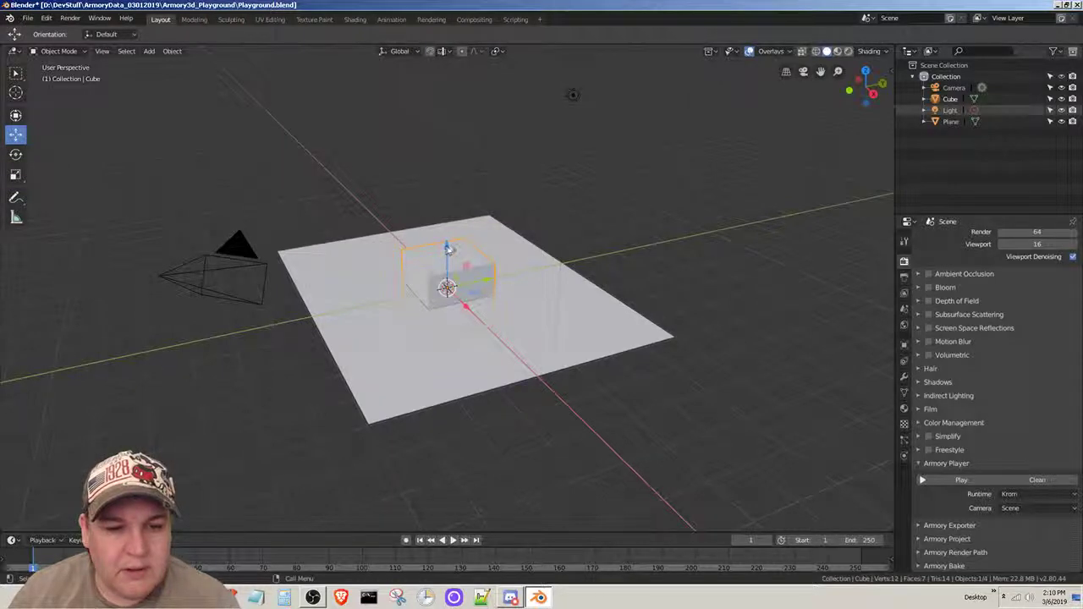
{"action": "left_click_drag", "start_coordinate": [447, 246], "coordinate": [443, 214]}
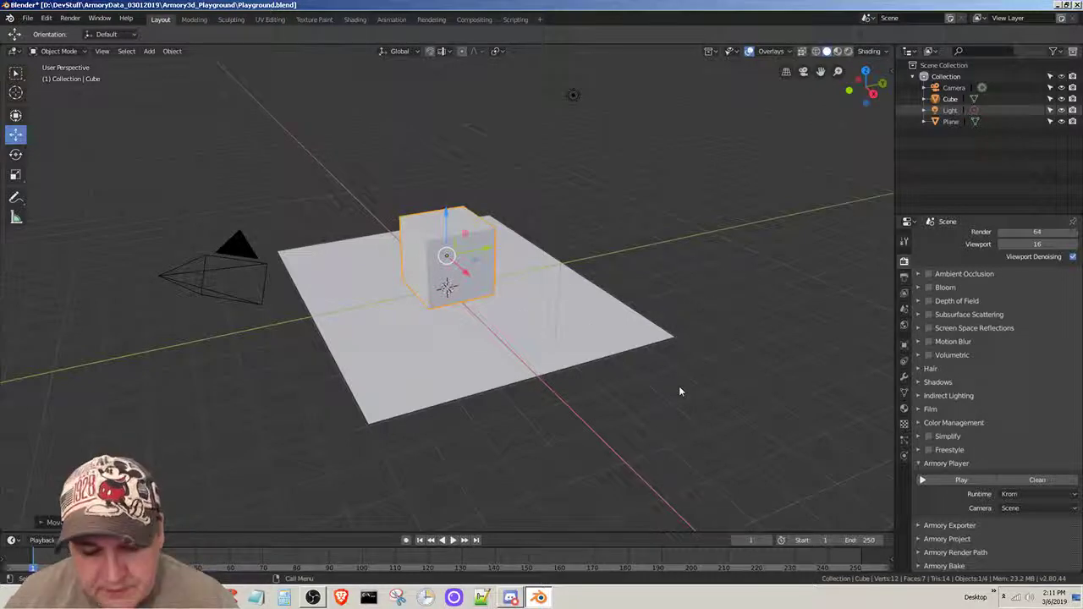
- Save Playground.blend and test the raised cube in the Armory player, closing the player window when done
{"action": "left_click", "coordinate": [28, 18]}
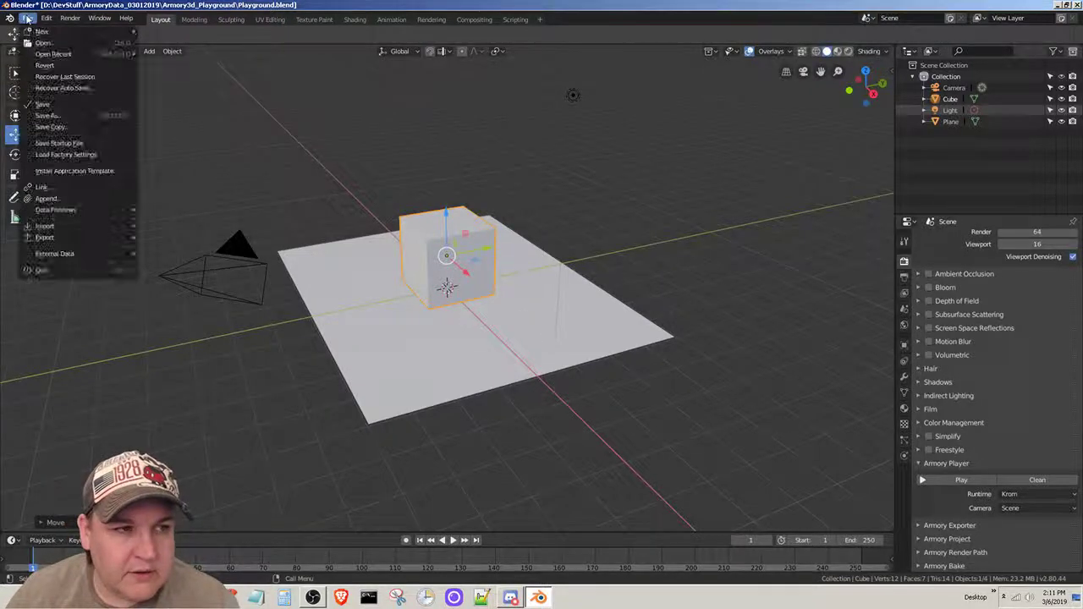
{"action": "left_click", "coordinate": [63, 103]}
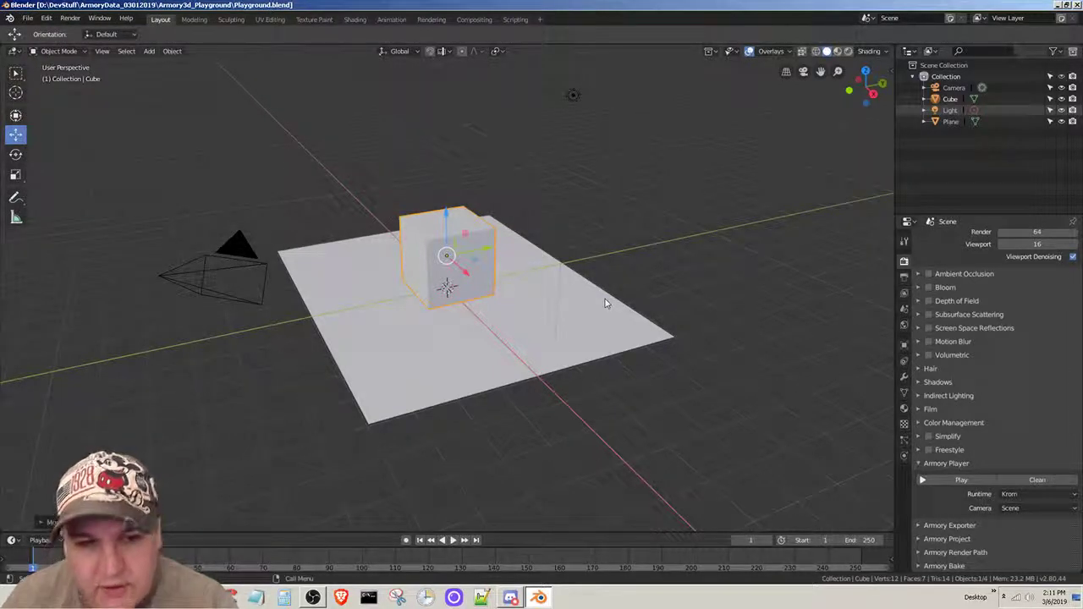
{"action": "key", "text": "F5"}
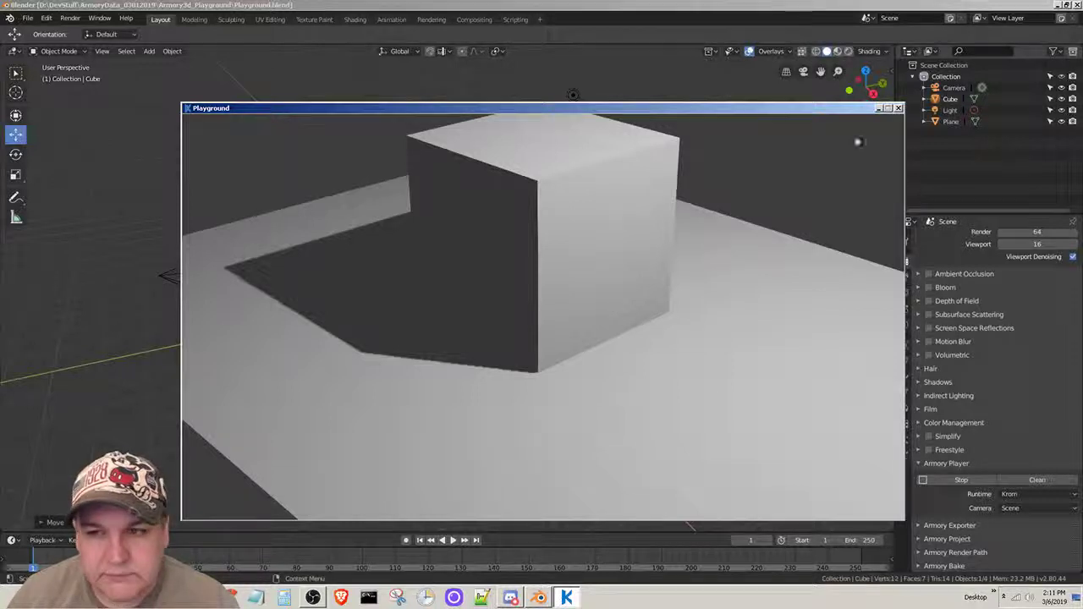
{"action": "left_click", "coordinate": [899, 107]}
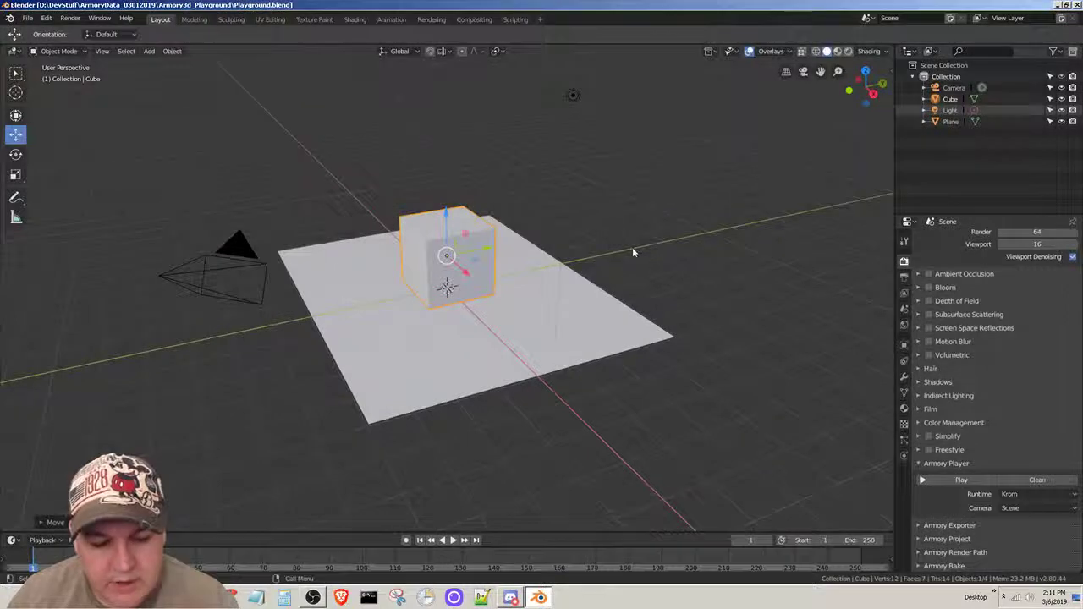
- Read the Modifiers section of the Playground tutorial in Firefox and return to Blender
{"action": "key", "text": "alt+Tab"}
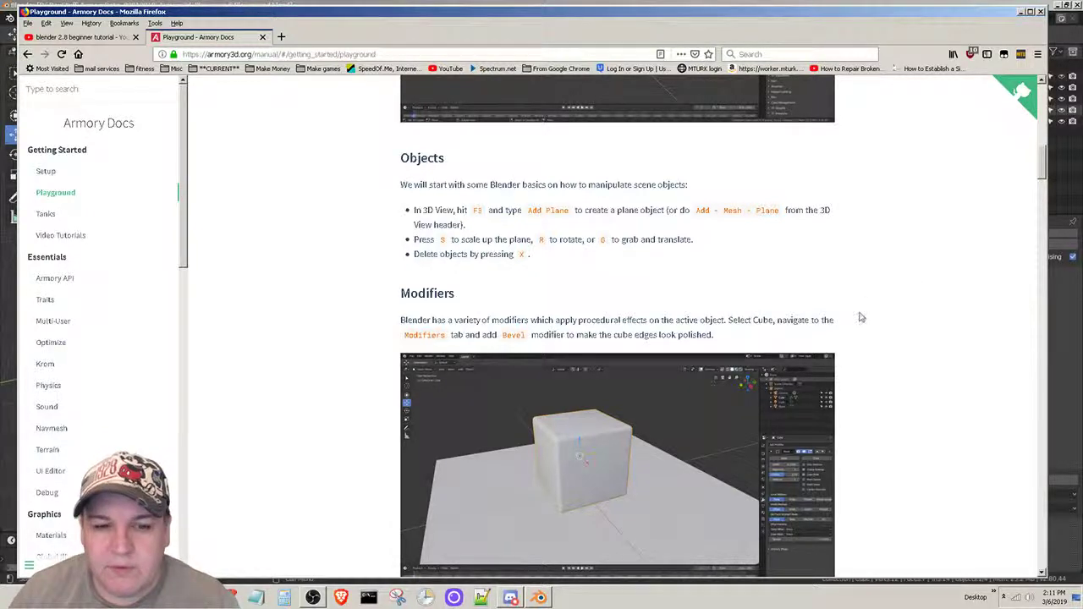
{"action": "scroll", "coordinate": [858, 315], "scroll_direction": "down", "scroll_amount": 1}
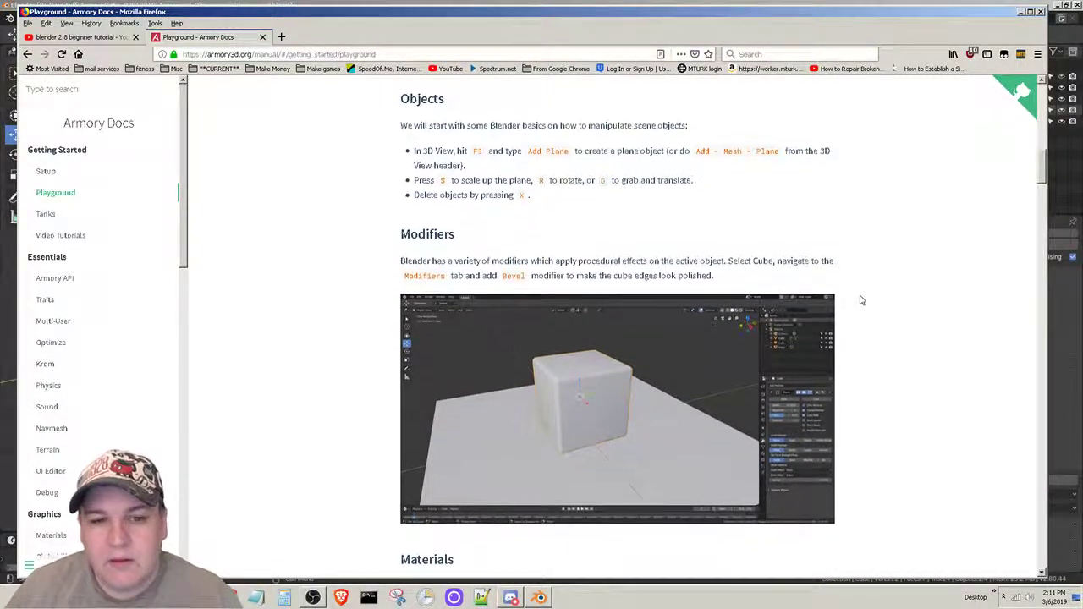
{"action": "scroll", "coordinate": [860, 301], "scroll_direction": "down", "scroll_amount": 1}
{"action": "scroll", "coordinate": [849, 290], "scroll_direction": "down", "scroll_amount": 1}
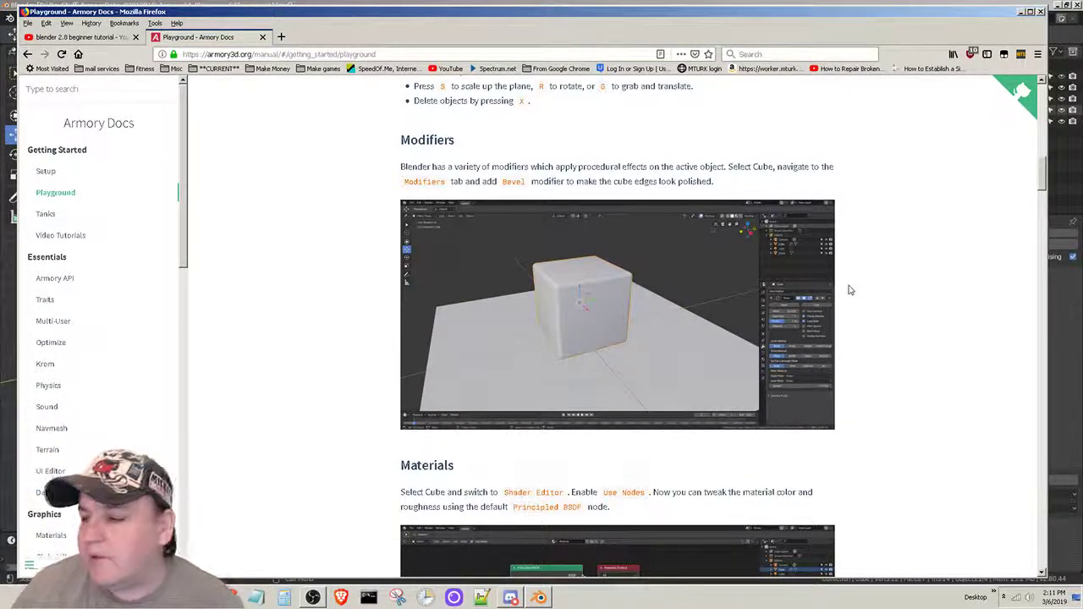
{"action": "scroll", "coordinate": [851, 281], "scroll_direction": "down", "scroll_amount": 1}
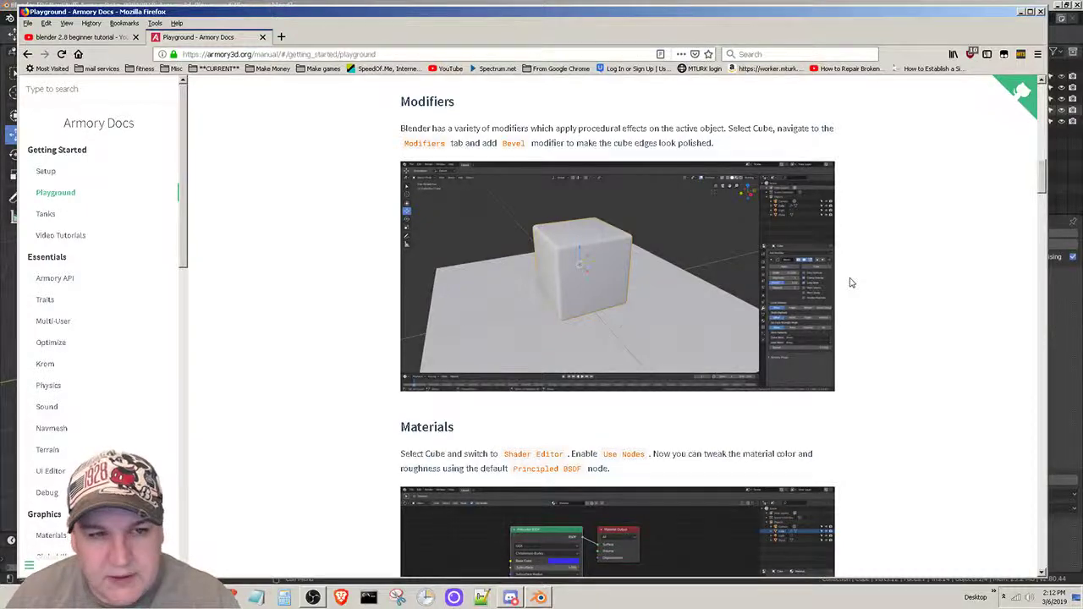
{"action": "key", "text": "alt+Tab"}
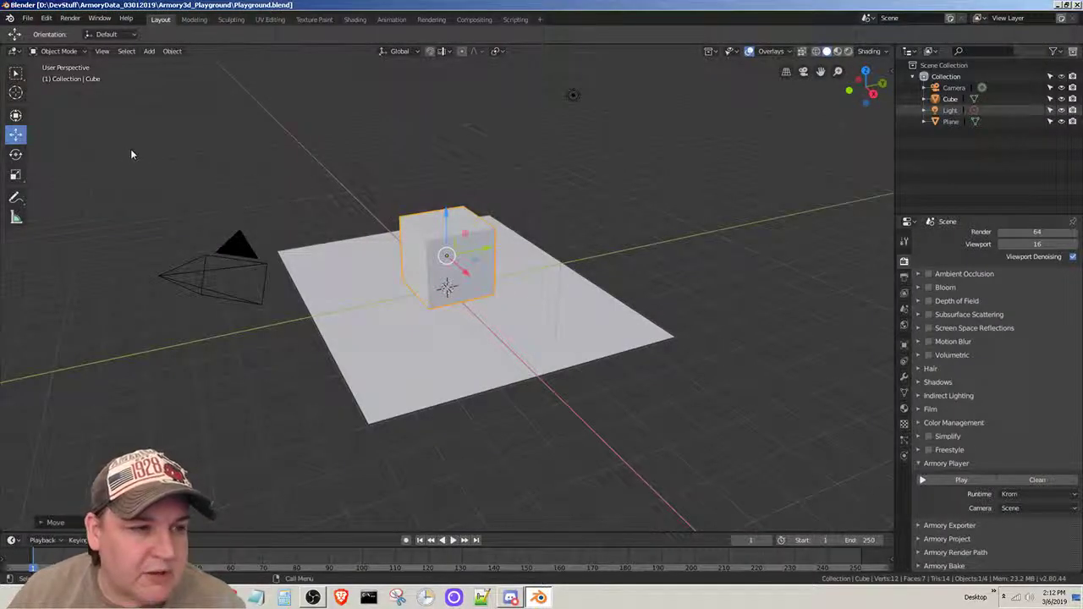
- Bevel all the cube's edges in the Modeling workspace, comparing the shape with the tutorial's Modifiers section in Firefox
{"action": "left_click", "coordinate": [197, 22]}
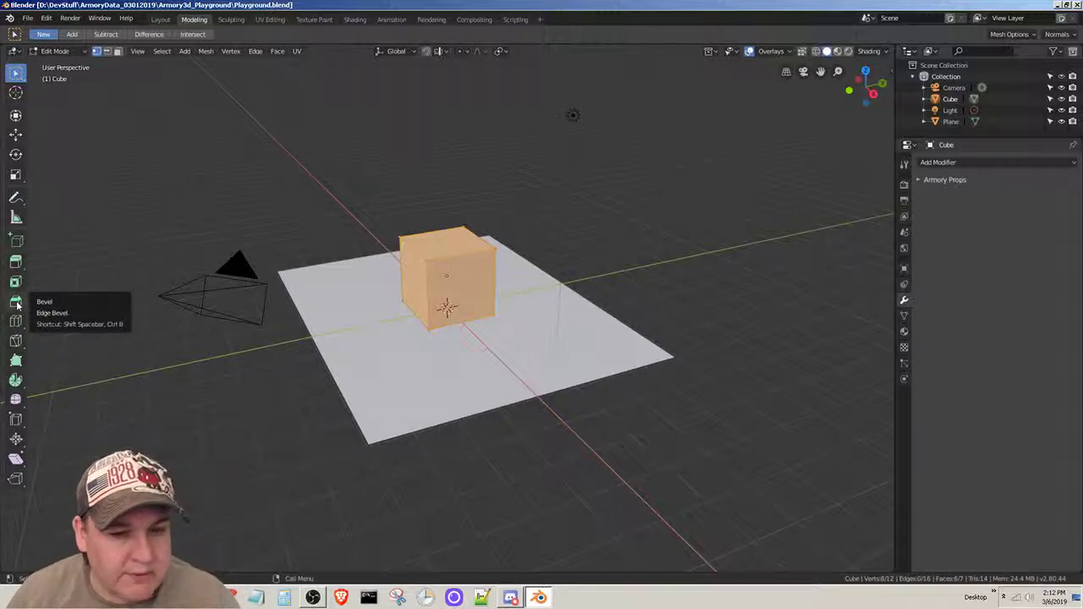
{"action": "key", "text": "alt+Tab"}
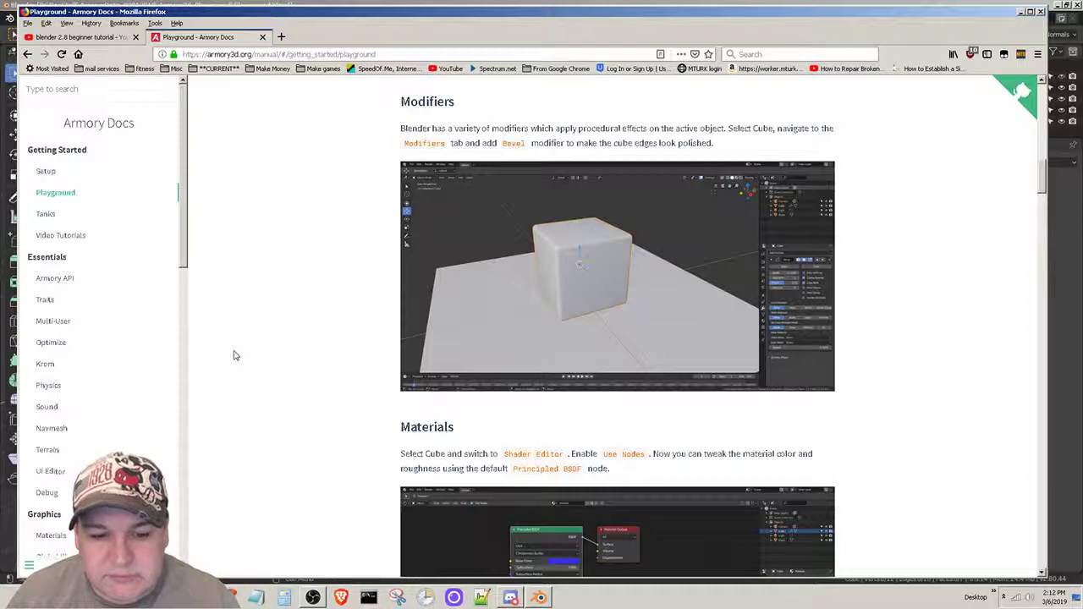
{"action": "key", "text": "alt+Tab"}
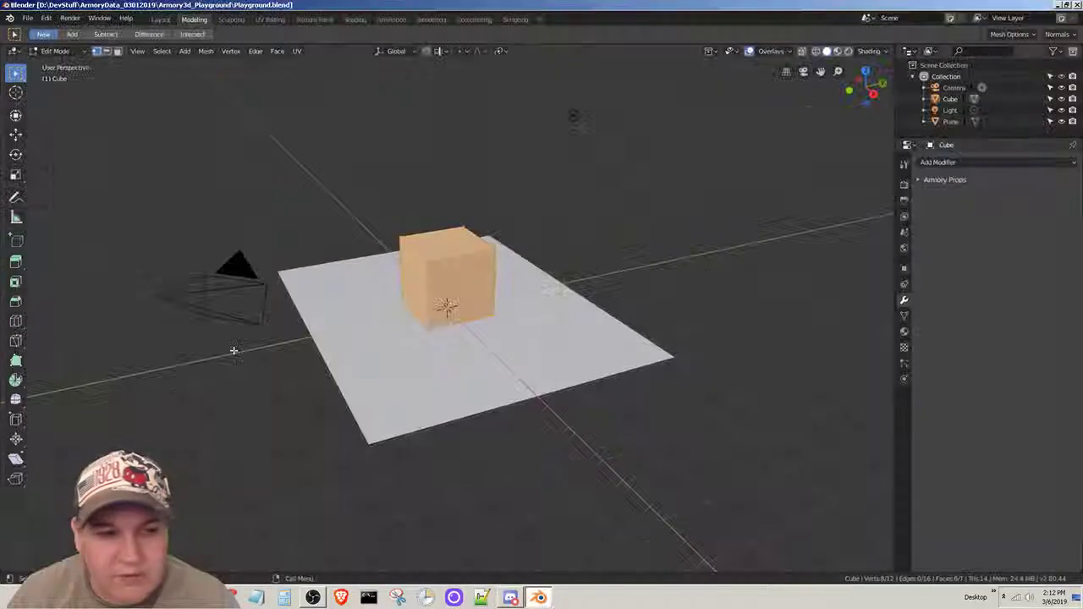
{"action": "left_click", "coordinate": [16, 303]}
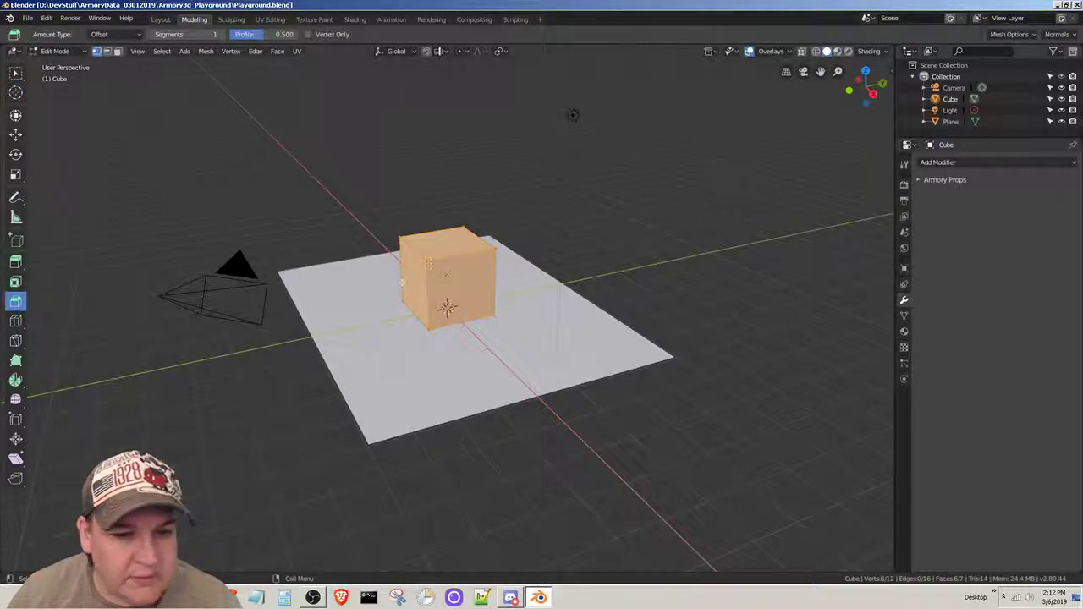
{"action": "left_click_drag", "start_coordinate": [423, 270], "coordinate": [480, 278]}
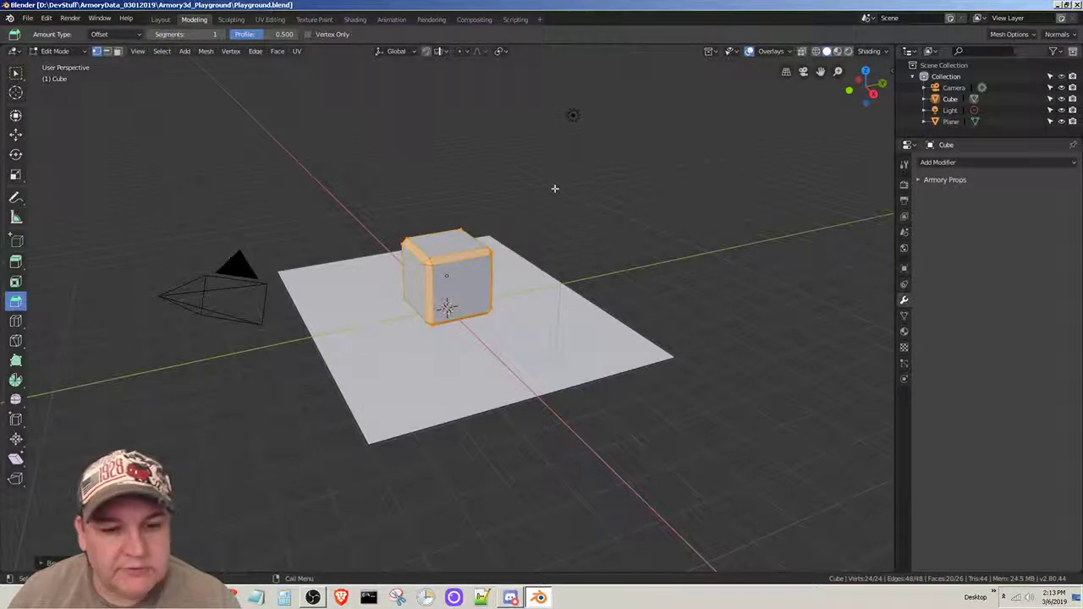
{"action": "key", "text": "alt+Tab"}
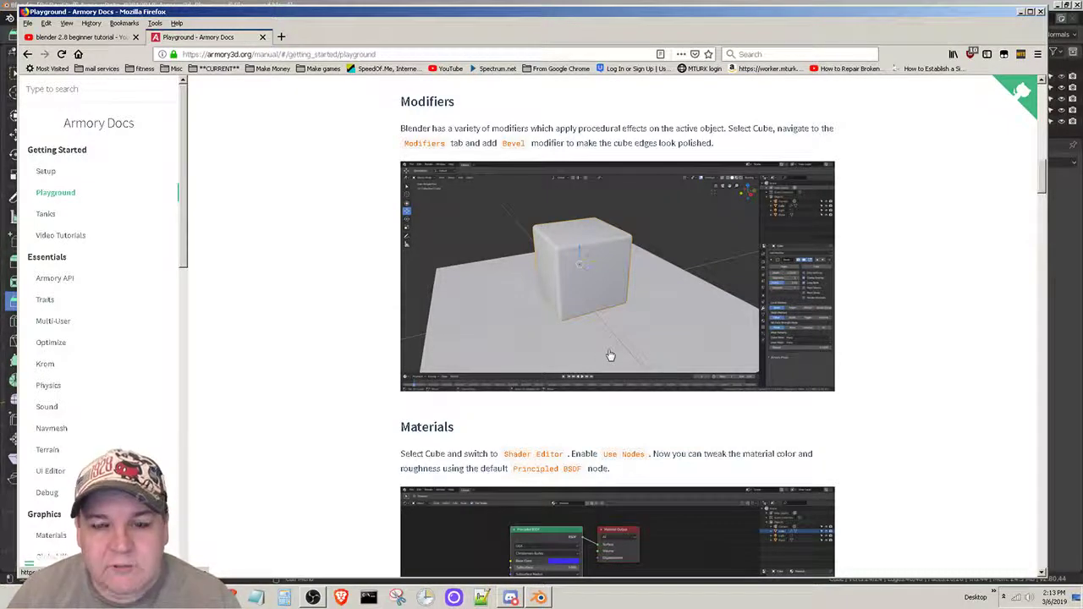
{"action": "key", "text": "alt+Tab"}
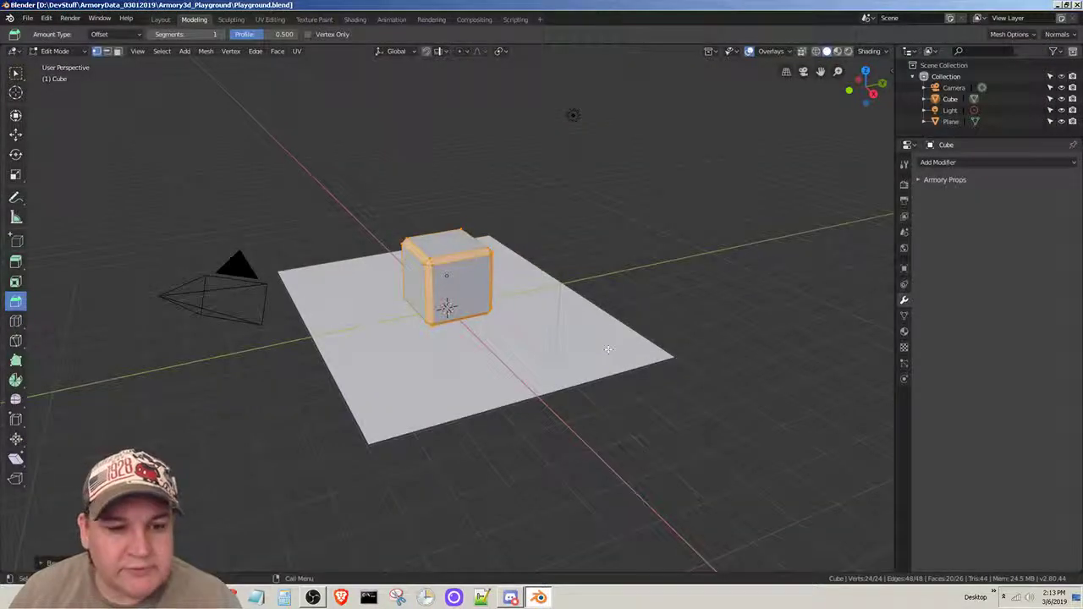
- Save the file and test the bevelled cube in the Armory player, closing the player window when done
{"action": "left_click", "coordinate": [28, 18]}
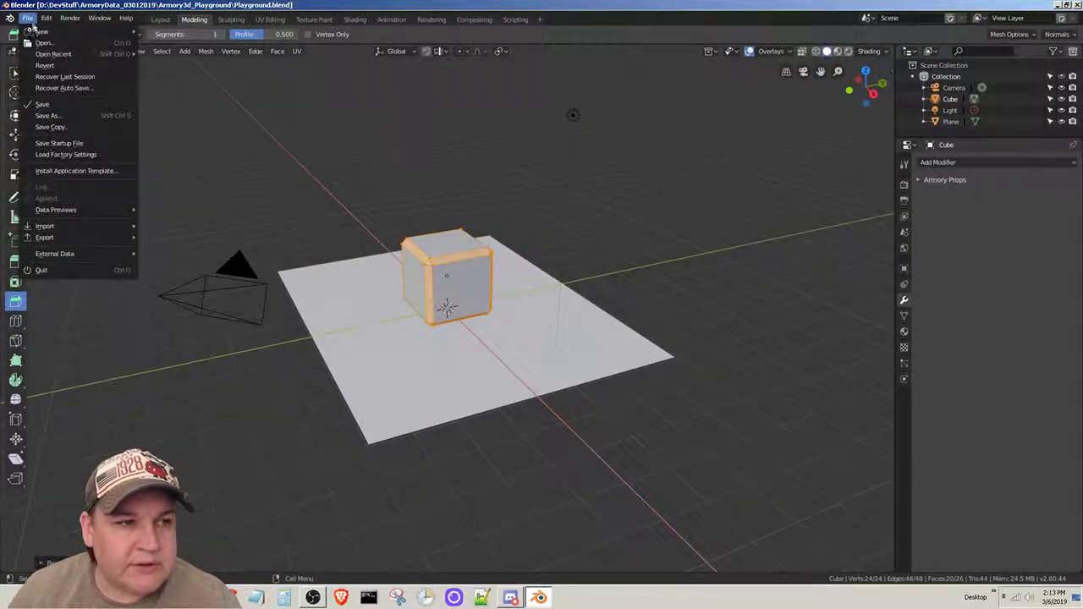
{"action": "left_click", "coordinate": [63, 104]}
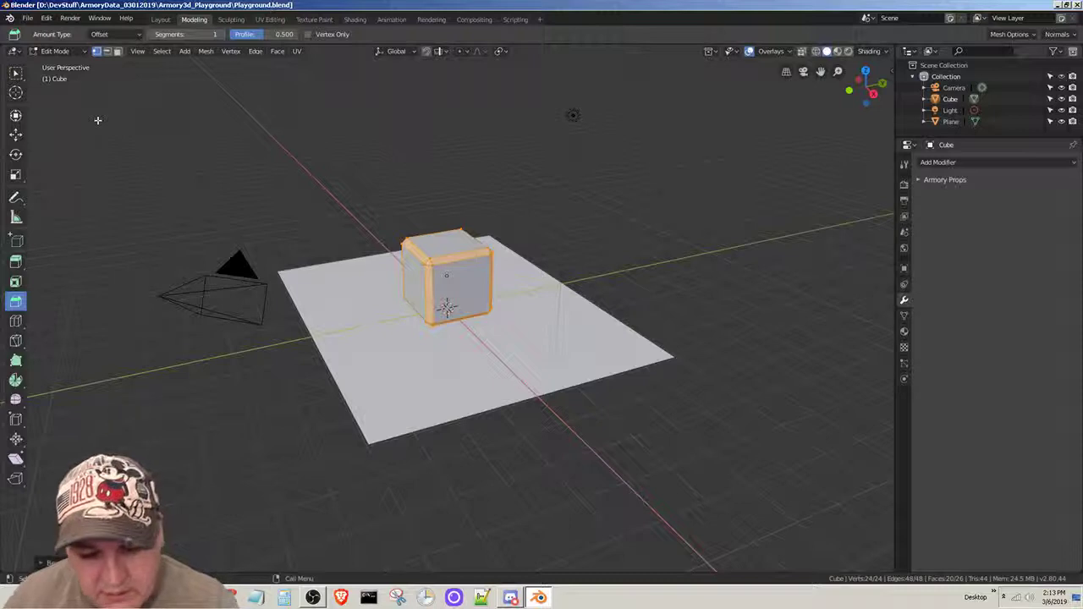
{"action": "key", "text": "F5"}
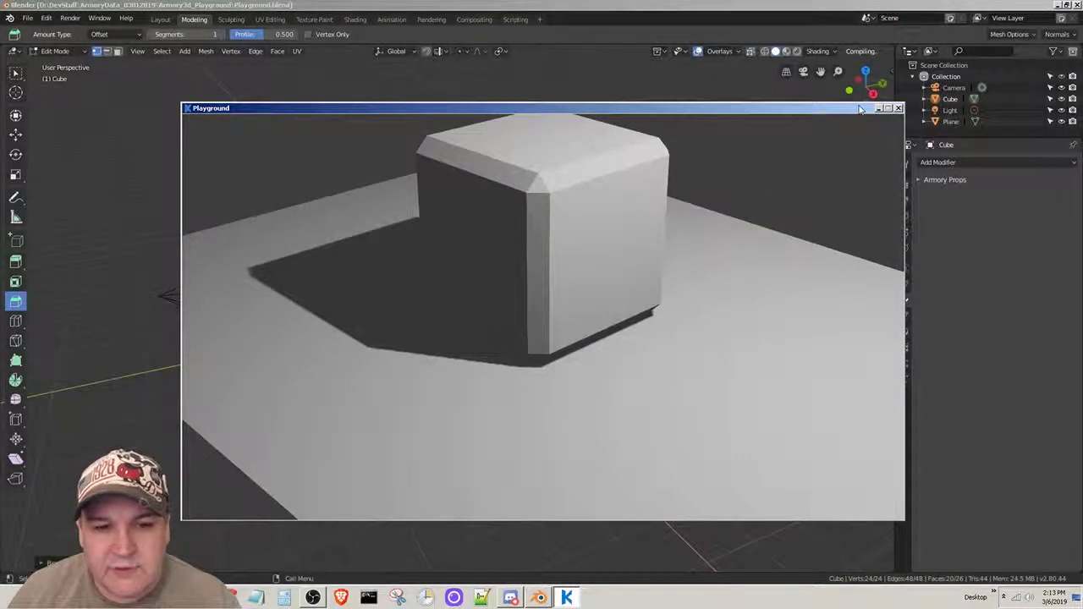
{"action": "left_click", "coordinate": [898, 109]}
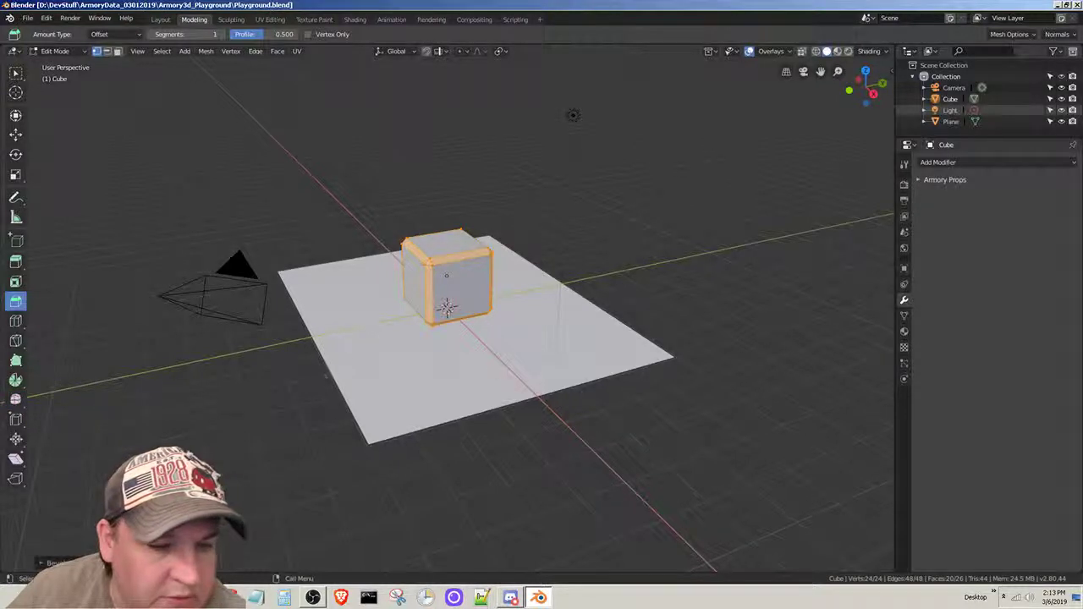
- Try a second bevel on the cube's already bevelled edges and undo it
{"action": "left_click_drag", "start_coordinate": [437, 283], "coordinate": [433, 362]}
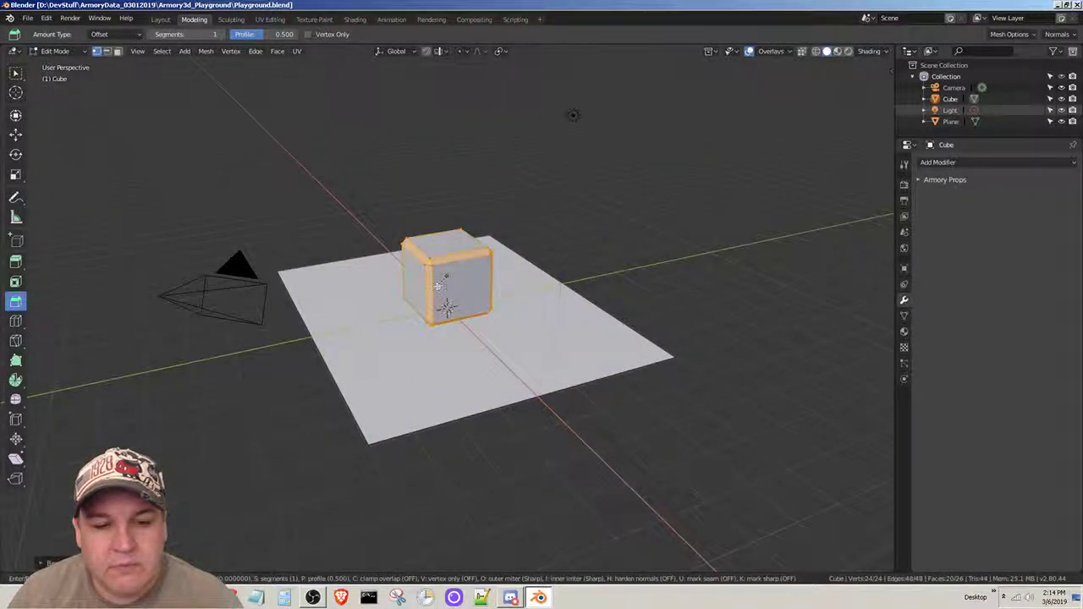
{"action": "left_click", "coordinate": [437, 286]}
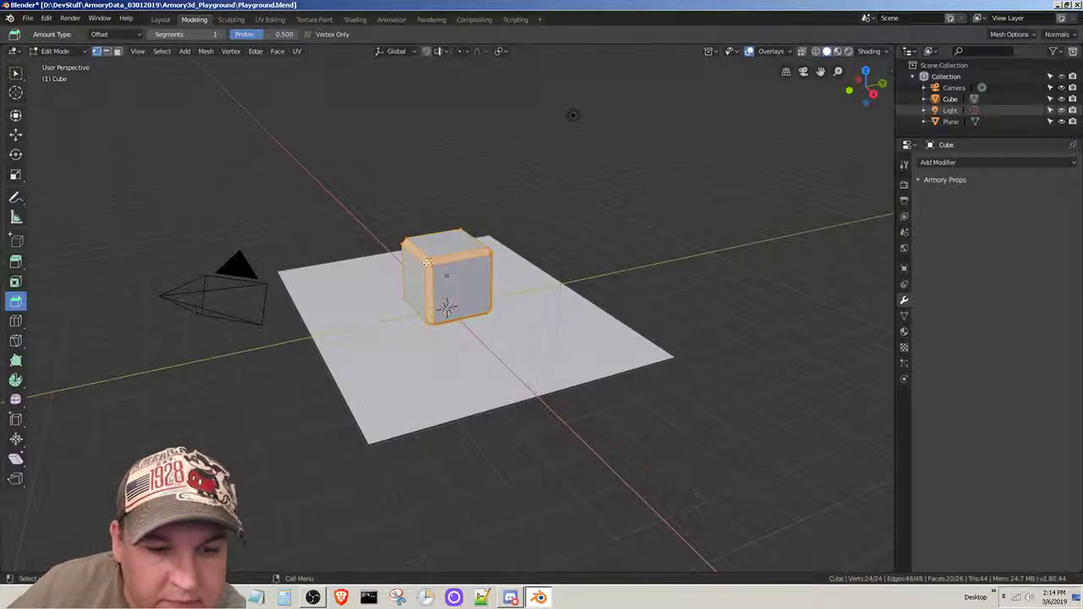
{"action": "left_click_drag", "start_coordinate": [428, 269], "coordinate": [419, 273]}
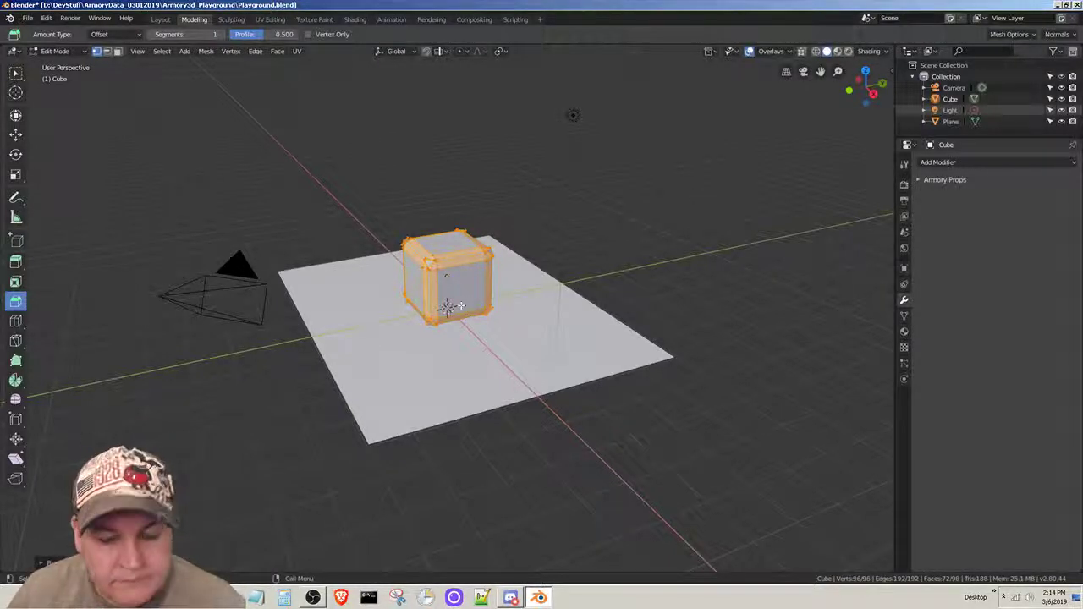
{"action": "key", "text": "ctrl+z"}
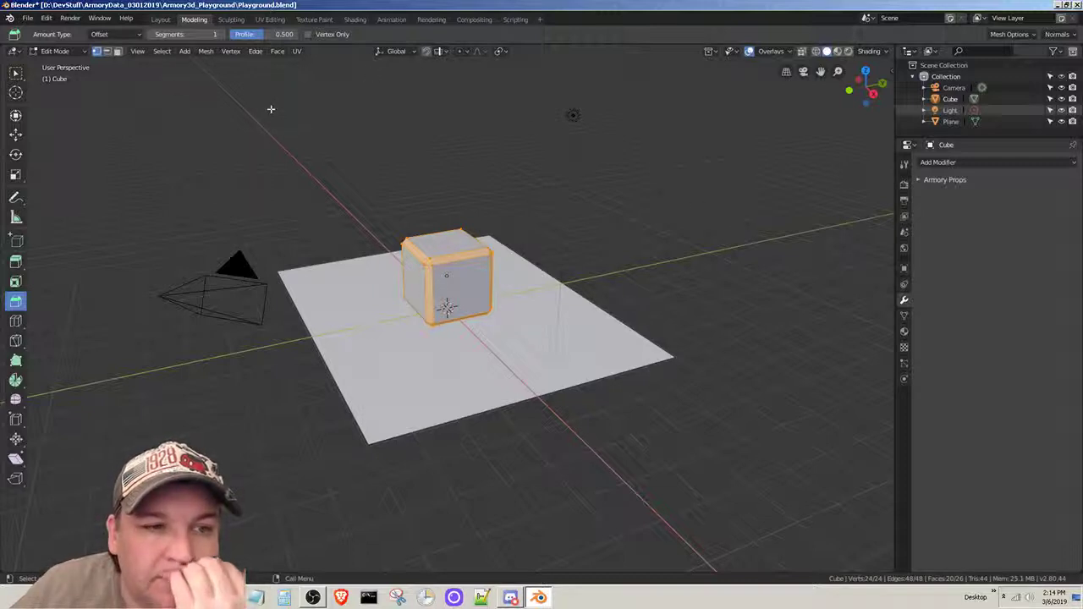
- Subdivide the whole bevelled cube mesh and soften it with the Smooth tool
{"action": "left_click", "coordinate": [254, 51]}
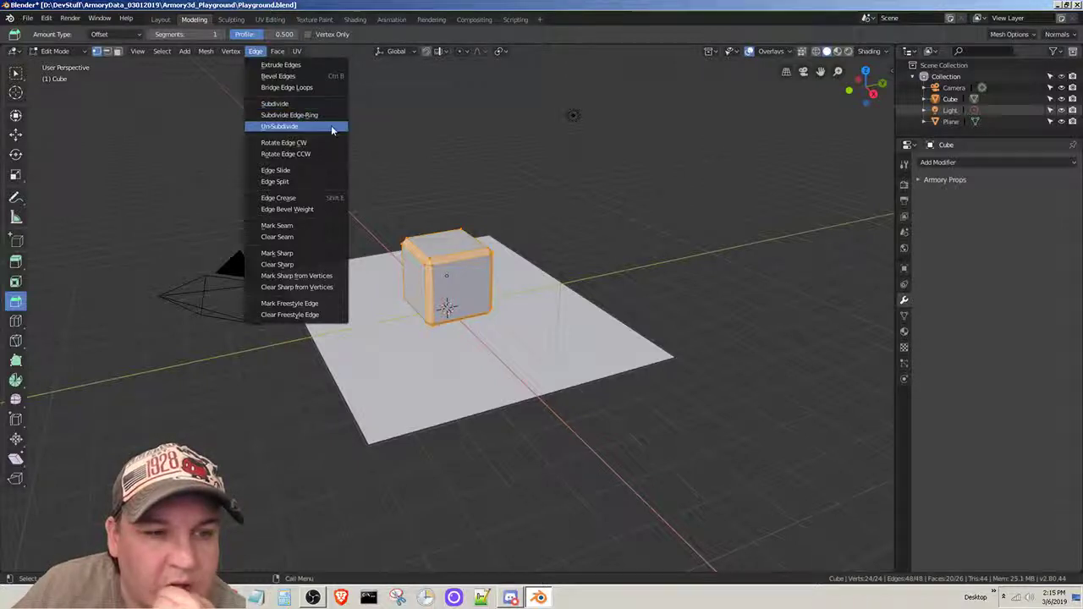
{"action": "left_click", "coordinate": [276, 104]}
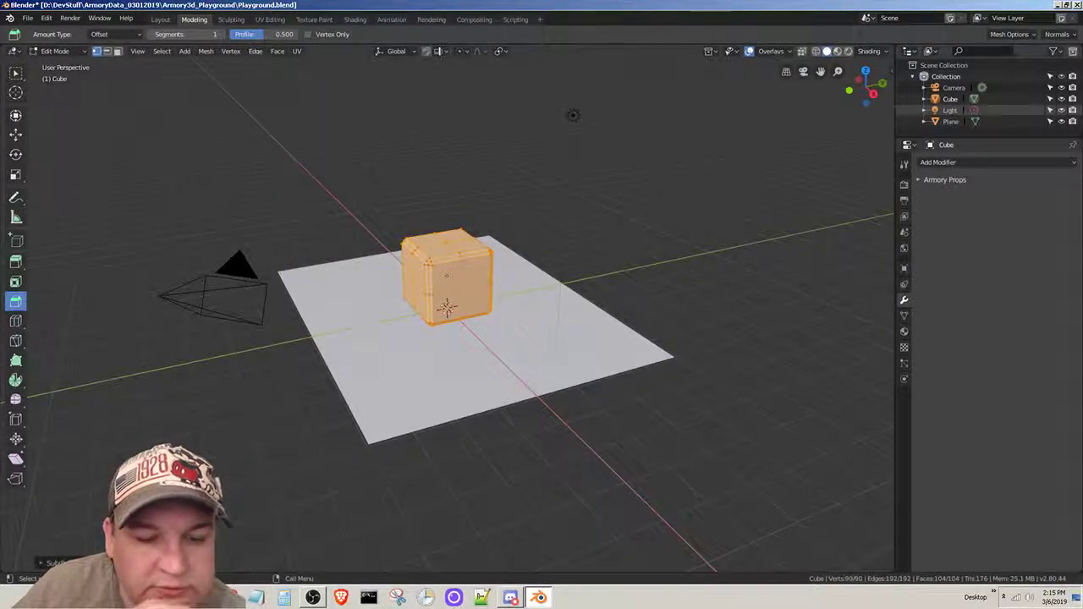
{"action": "left_click", "coordinate": [15, 398]}
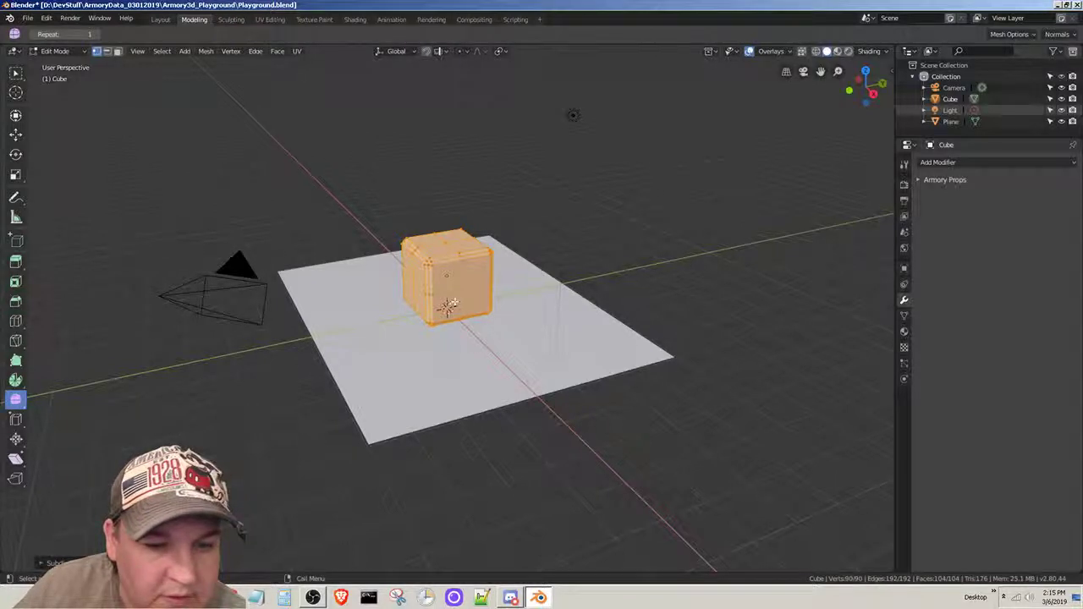
{"action": "left_click_drag", "start_coordinate": [449, 304], "coordinate": [459, 280]}
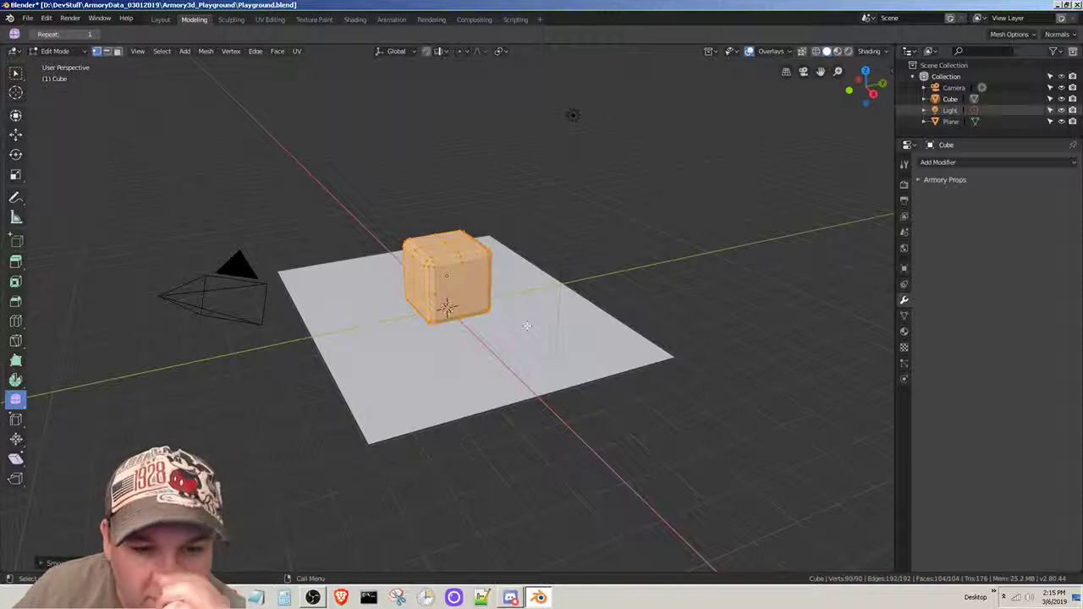
- Subdivide the cube mesh a second time and smooth its vertices again for rounder edges
{"action": "left_click", "coordinate": [255, 51]}
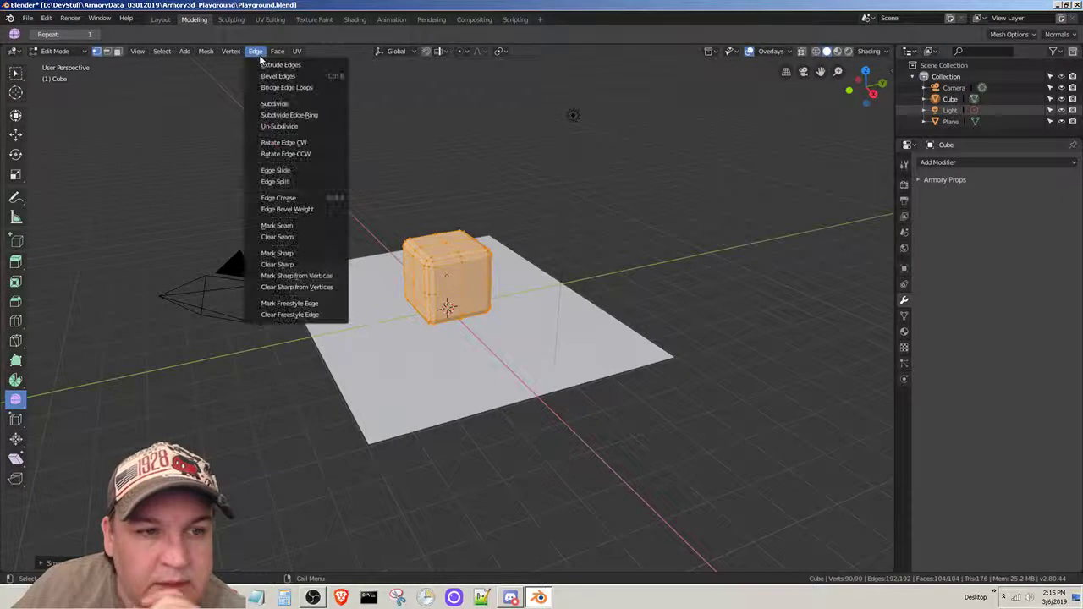
{"action": "left_click", "coordinate": [290, 104]}
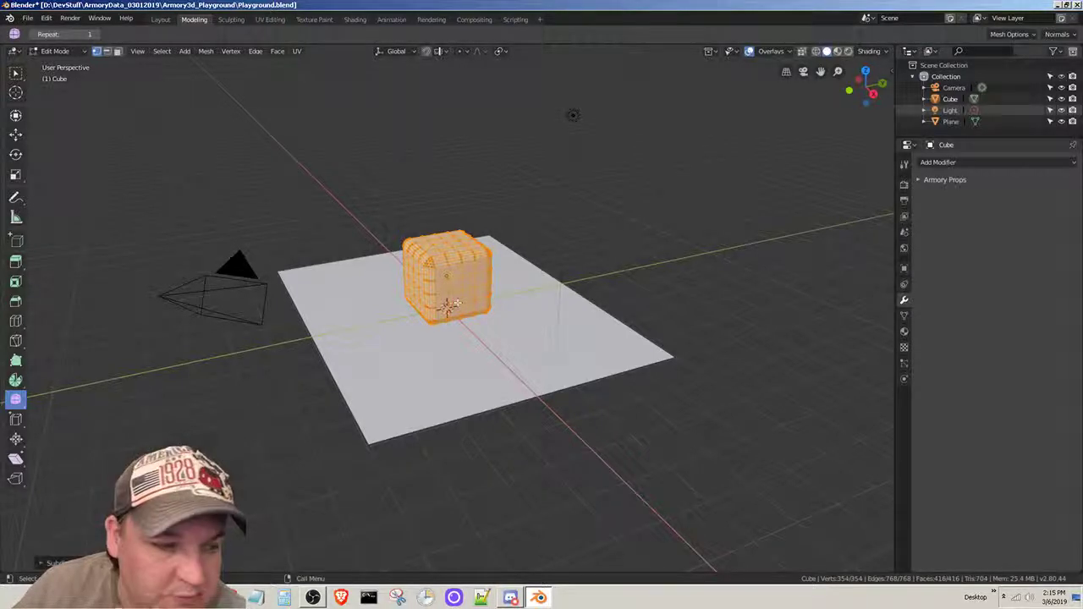
{"action": "left_click_drag", "start_coordinate": [447, 296], "coordinate": [638, 330]}
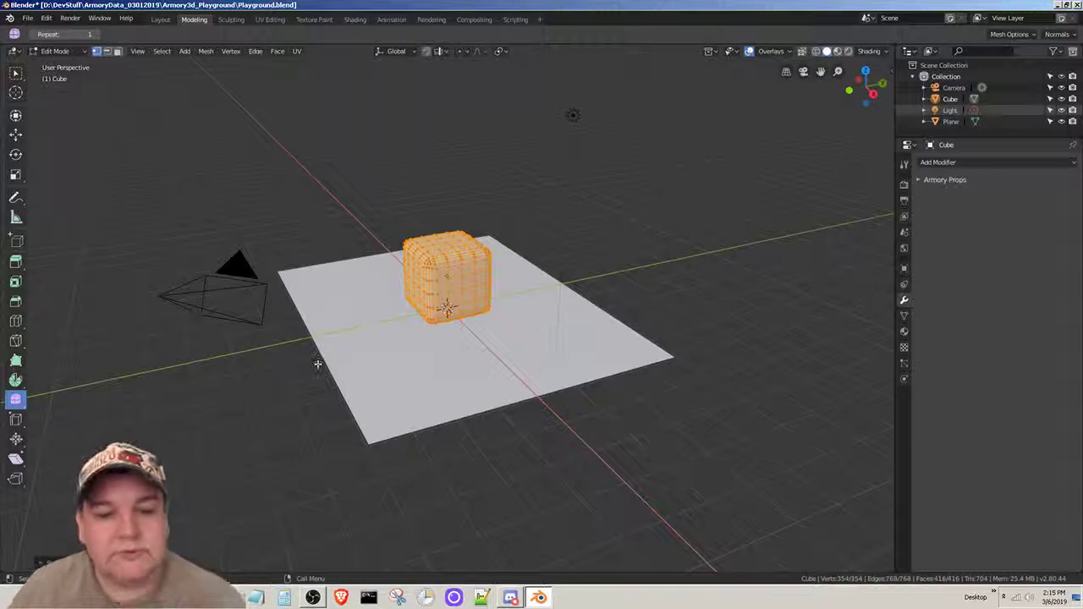
- Save the smoothed cube in Playground.blend
{"action": "left_click", "coordinate": [26, 15]}
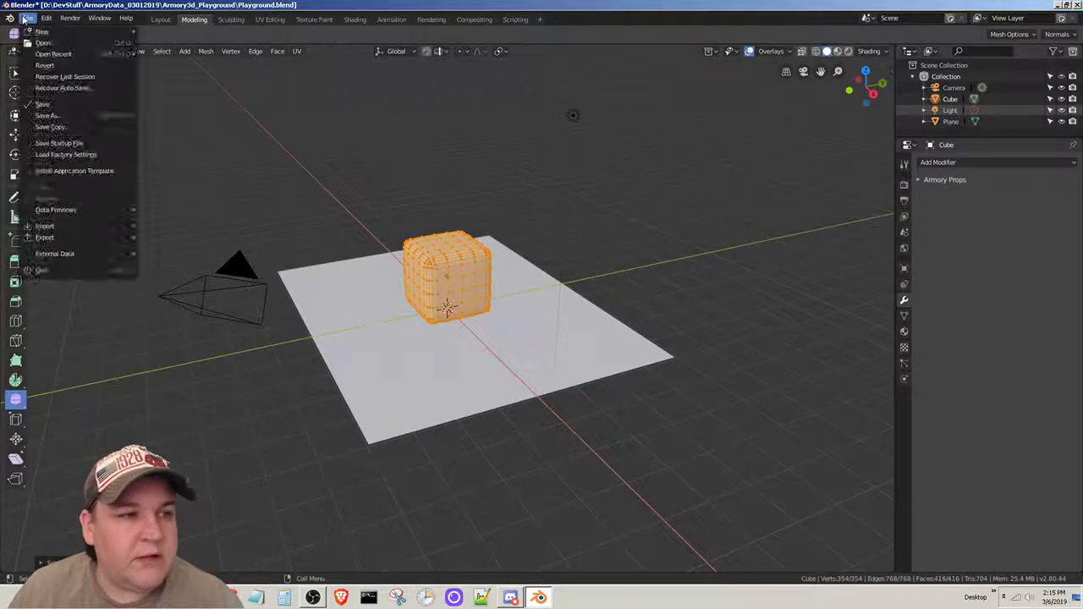
{"action": "left_click", "coordinate": [38, 106]}
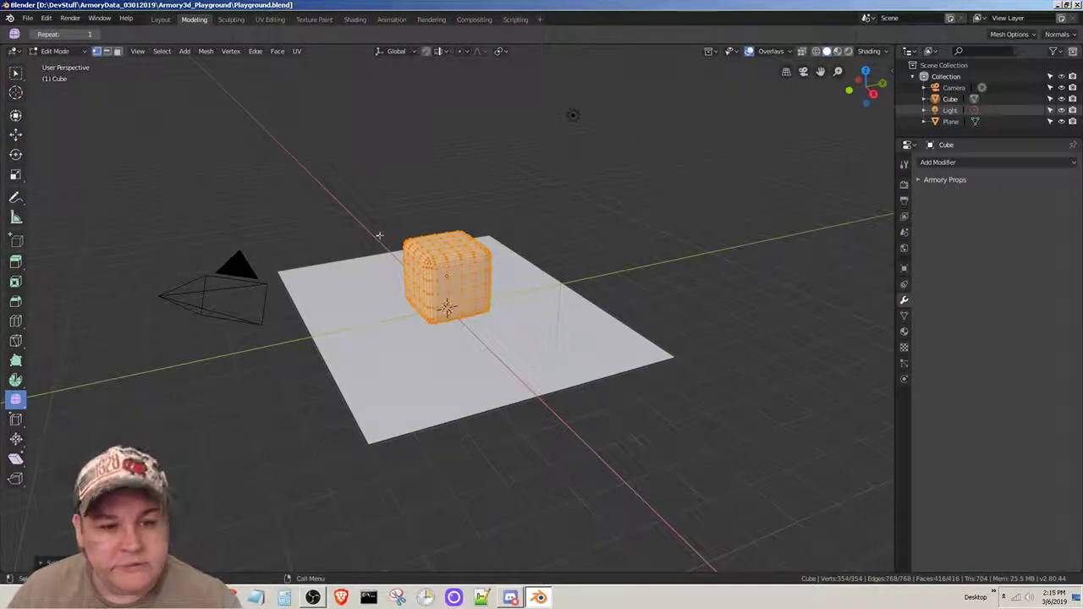
- Test the smoothed cube in the Armory player and check the Modifiers section of the Armory Docs Playground page in Firefox
{"action": "key", "text": "F5"}
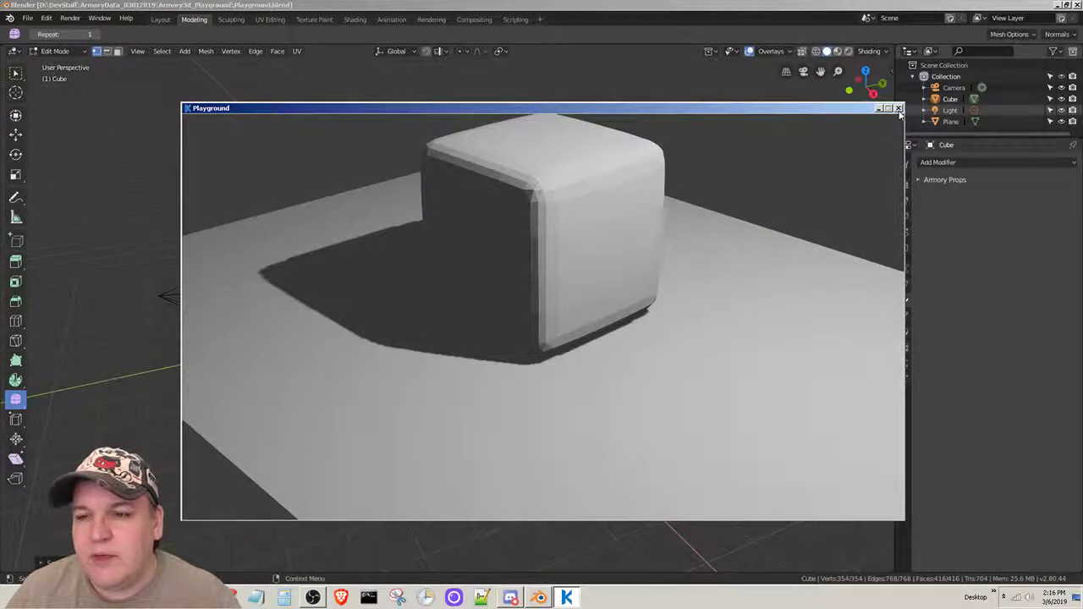
{"action": "left_click", "coordinate": [899, 109]}
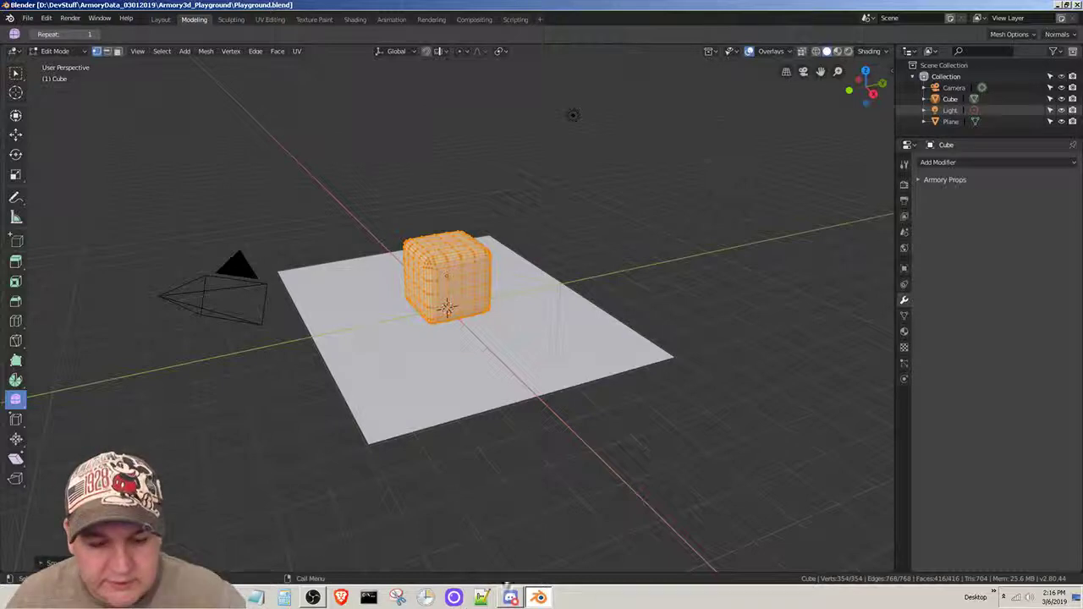
{"action": "left_click", "coordinate": [201, 598]}
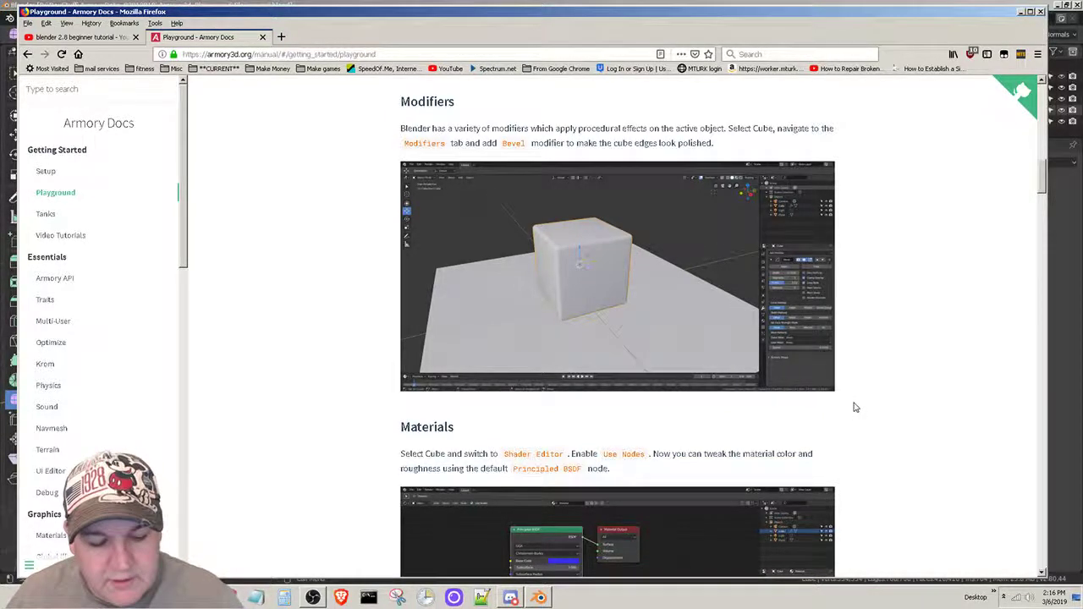
{"action": "key", "text": "alt+Tab"}
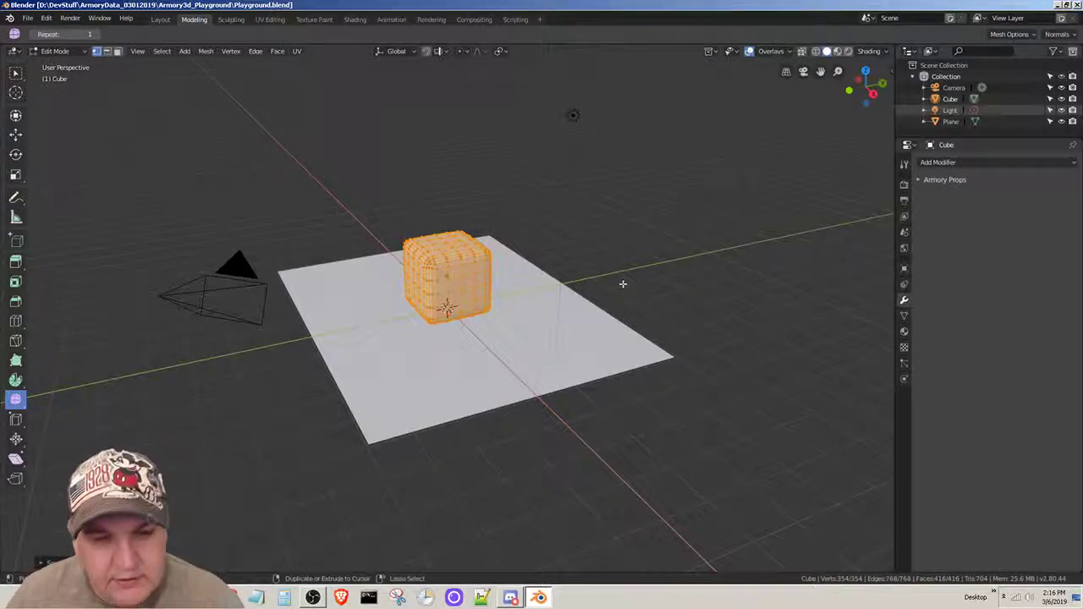
- Return to Blender and undo the bevel, subdivision and smoothing edits back to the plain cube
{"action": "key", "text": "ctrl+z"}
{"action": "key", "text": "ctrl+z"}
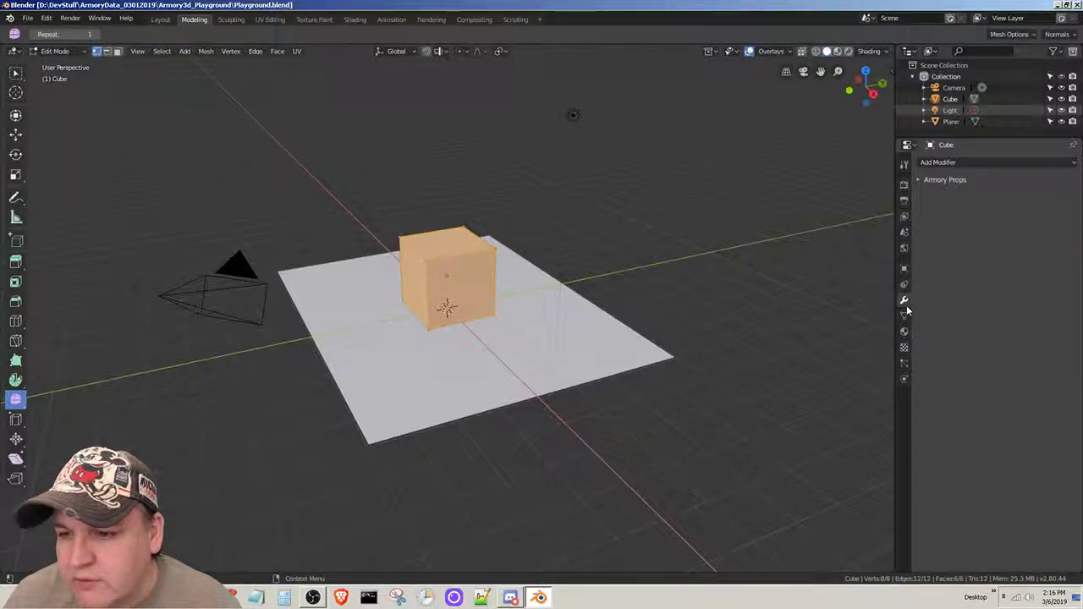
- Add a Smooth modifier to the cube, and try the Smooth tool on its mesh and undo that stroke
{"action": "left_click", "coordinate": [1074, 165]}
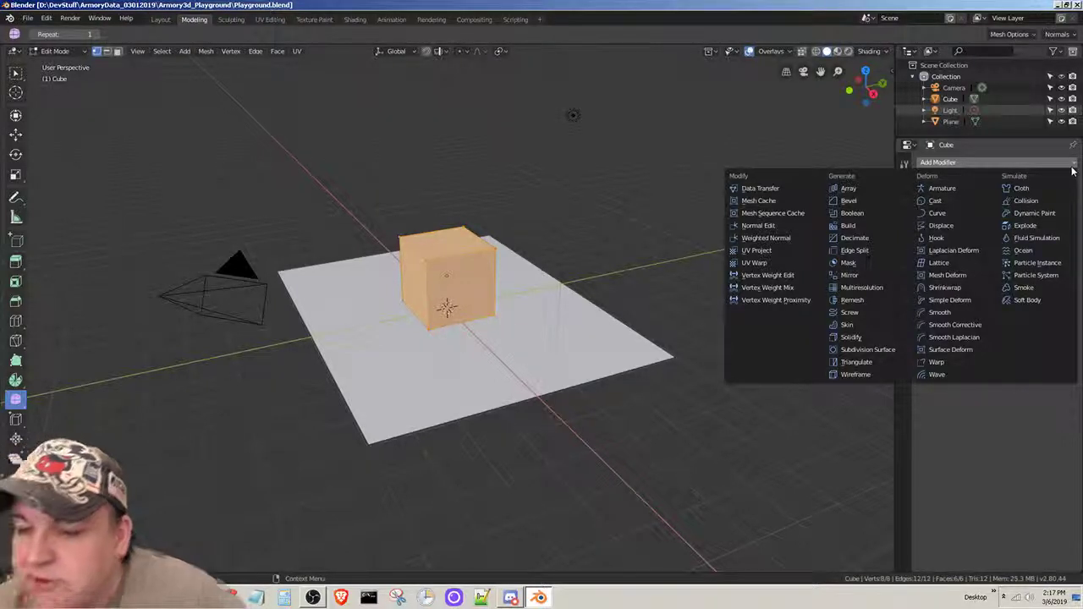
{"action": "left_click", "coordinate": [941, 312]}
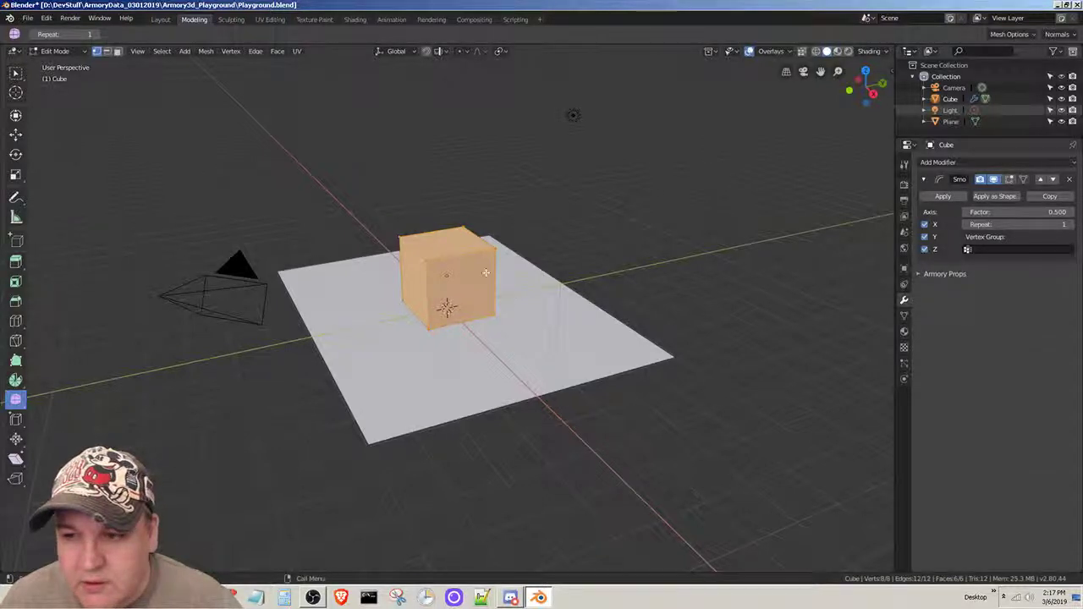
{"action": "left_click_drag", "start_coordinate": [463, 272], "coordinate": [386, 303]}
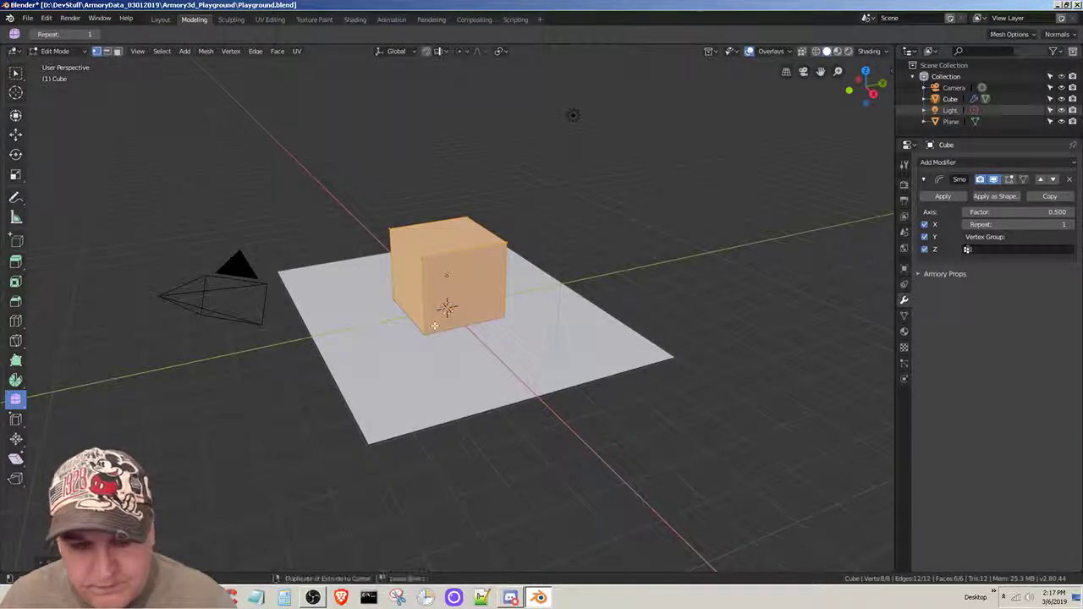
{"action": "key", "text": "ctrl+z"}
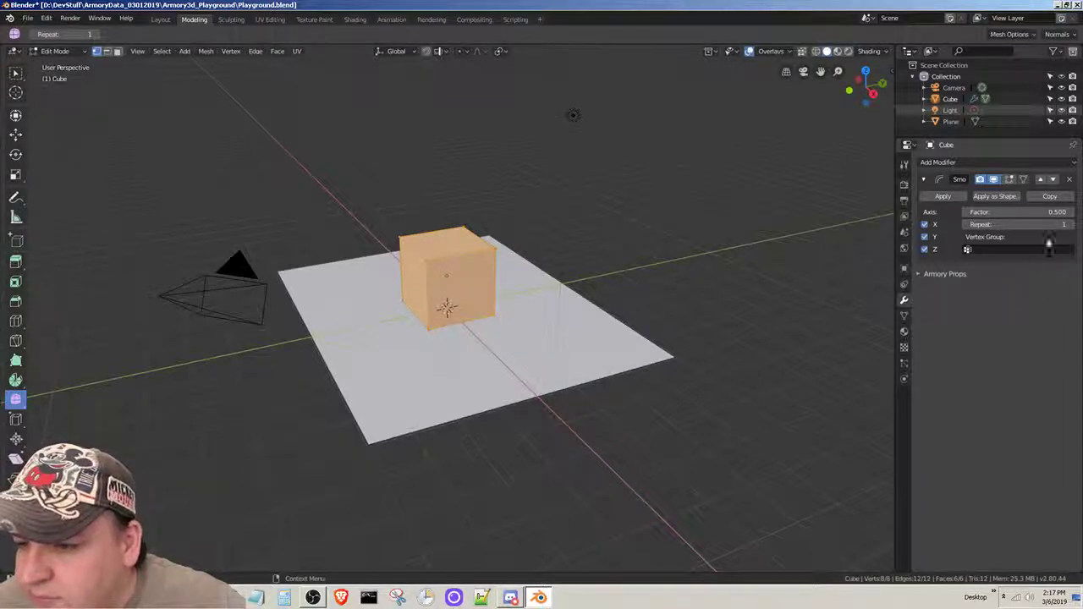
- Switch the cube to Object Mode and apply its Smooth modifier
{"action": "left_click", "coordinate": [941, 197]}
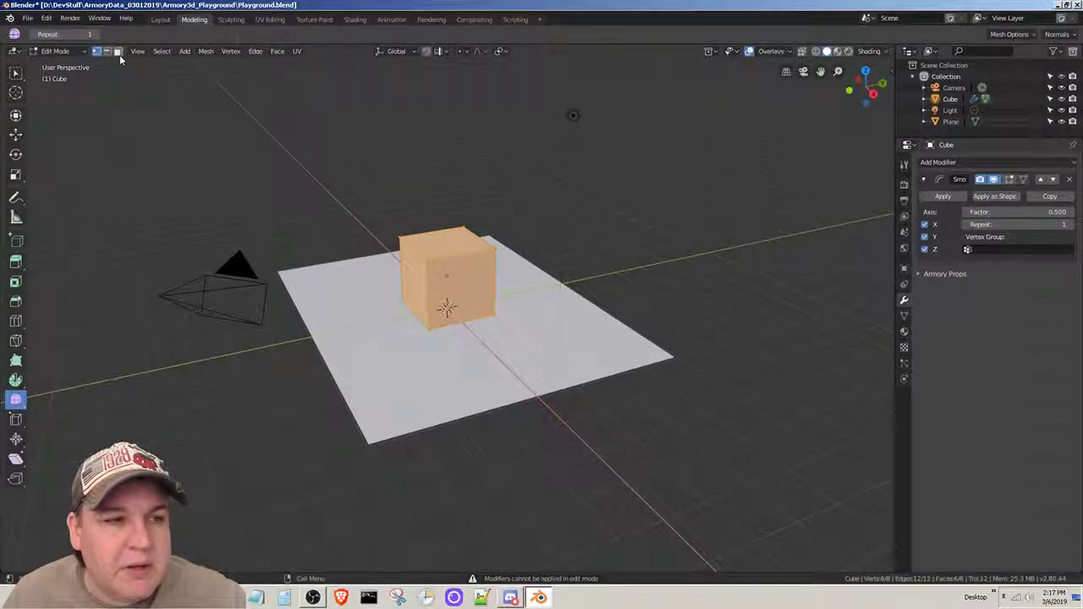
{"action": "left_click", "coordinate": [80, 51]}
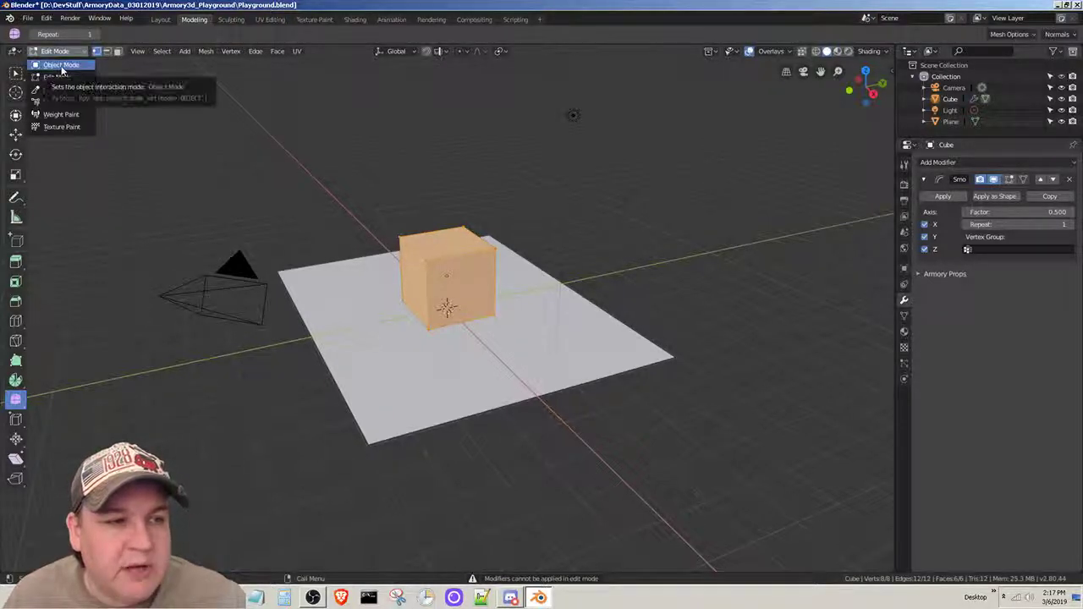
{"action": "left_click", "coordinate": [61, 66]}
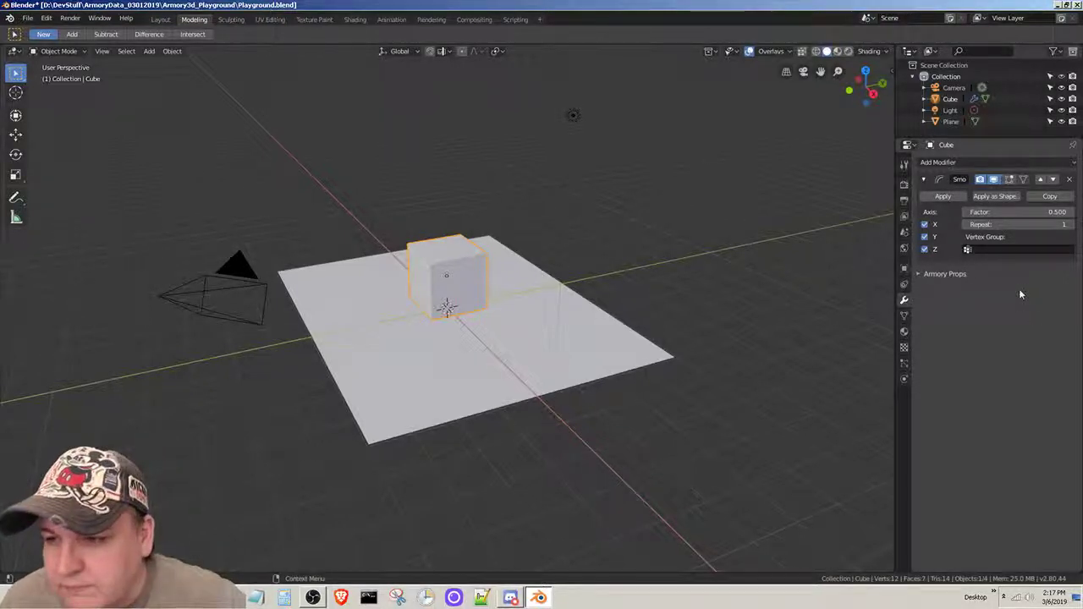
{"action": "left_click", "coordinate": [944, 197]}
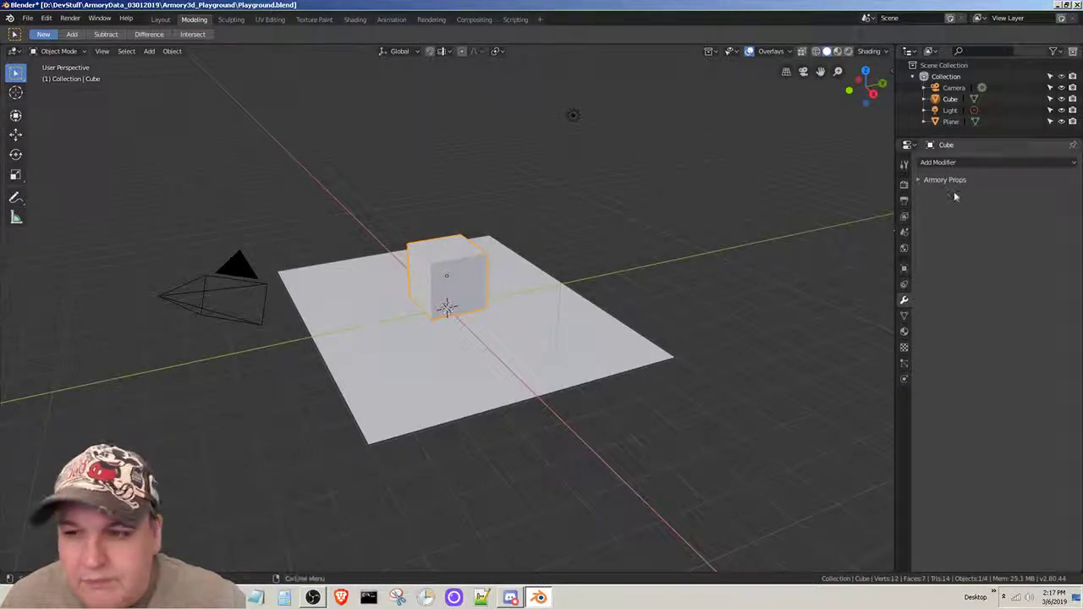
- Add another Smooth modifier to the cube and try repeat values between 0 and 3, ending at 1
{"action": "left_click", "coordinate": [984, 162]}
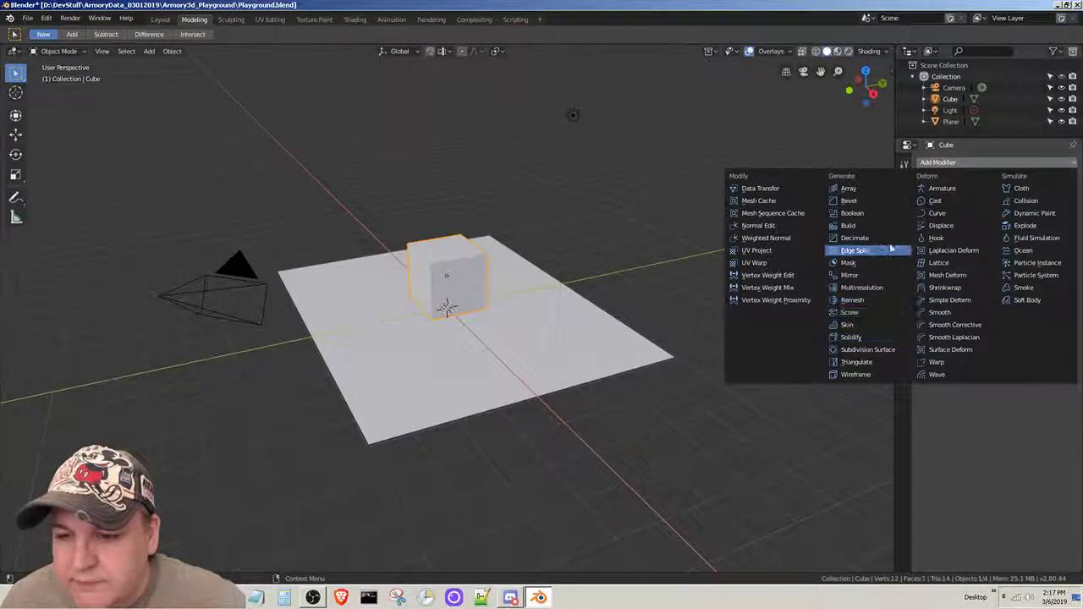
{"action": "left_click", "coordinate": [959, 313]}
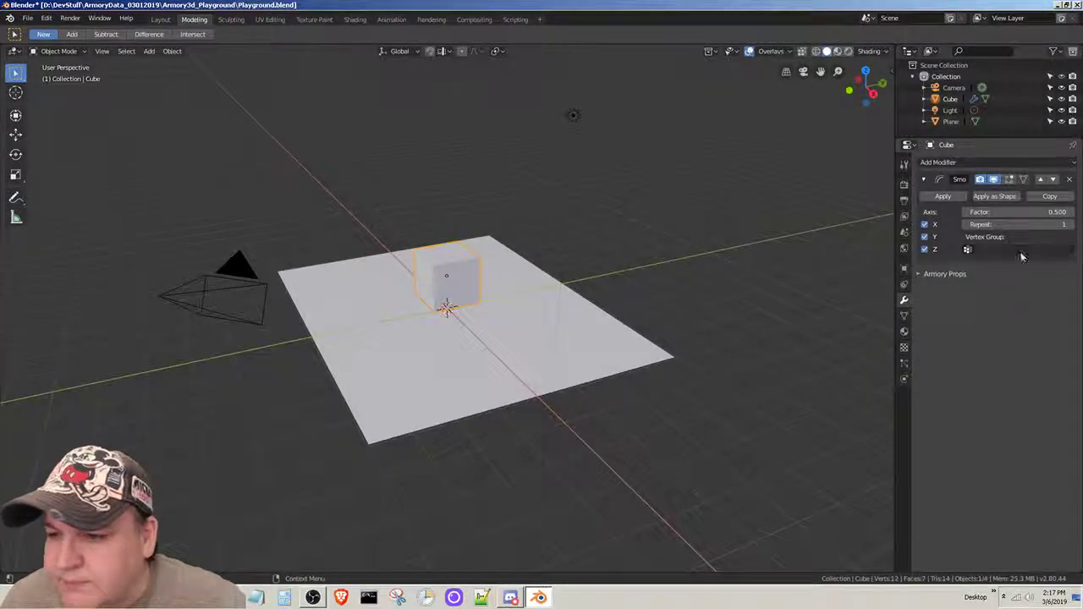
{"action": "left_click", "coordinate": [921, 273]}
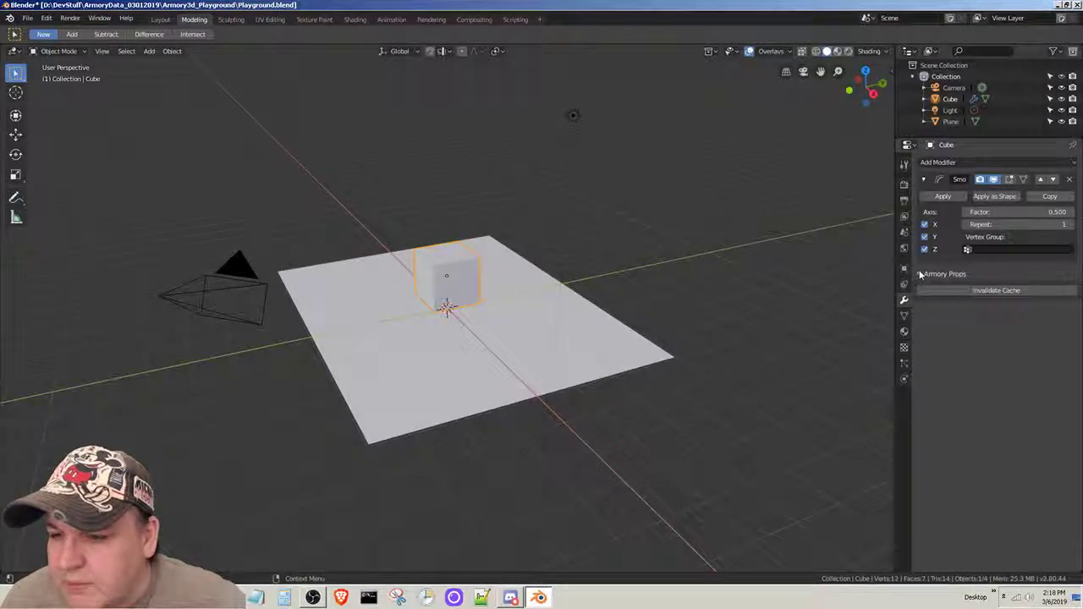
{"action": "left_click", "coordinate": [921, 273]}
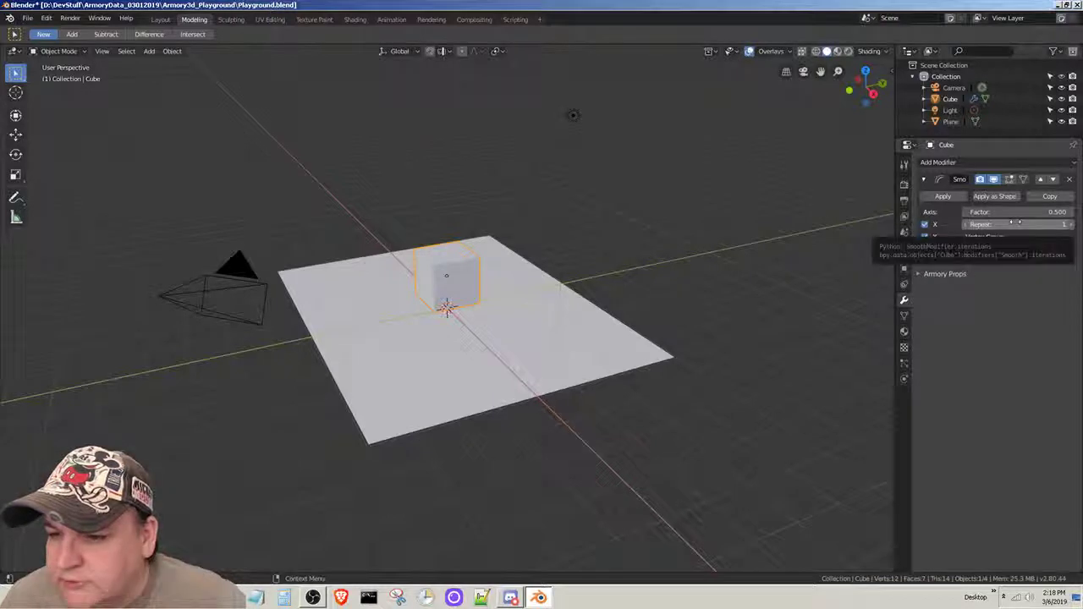
{"action": "left_click", "coordinate": [1074, 227]}
{"action": "left_click", "coordinate": [1073, 227]}
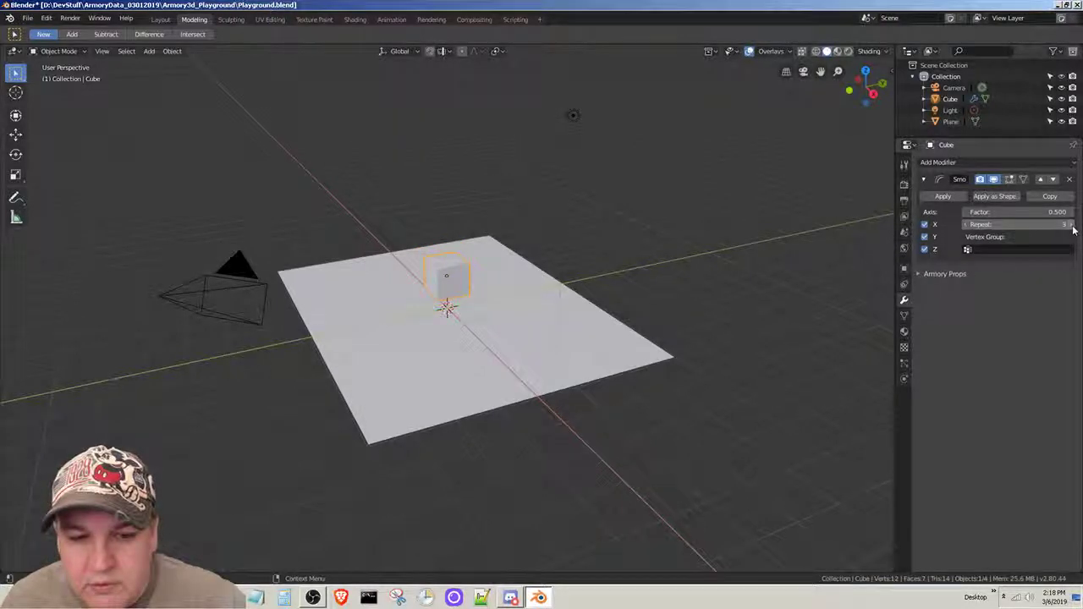
{"action": "left_click", "coordinate": [965, 226]}
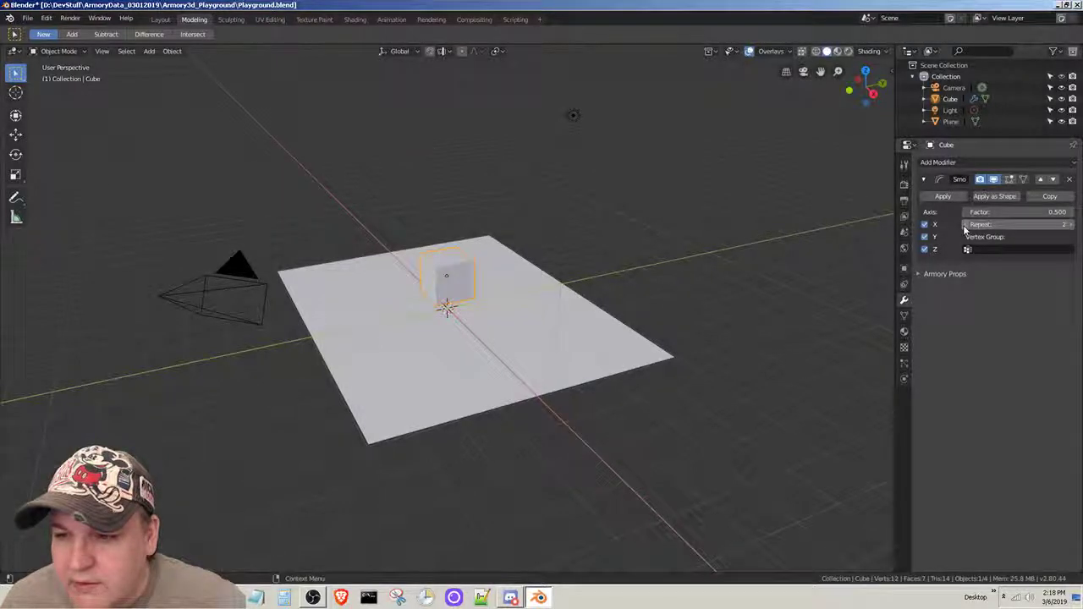
{"action": "left_click", "coordinate": [965, 225]}
{"action": "left_click", "coordinate": [965, 225]}
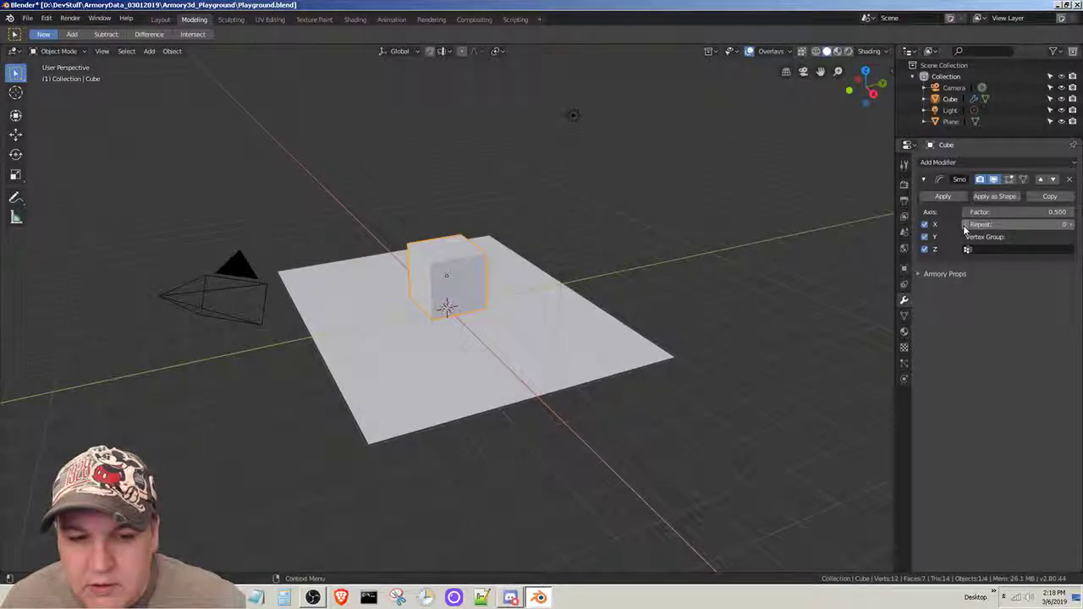
{"action": "left_click", "coordinate": [1074, 224]}
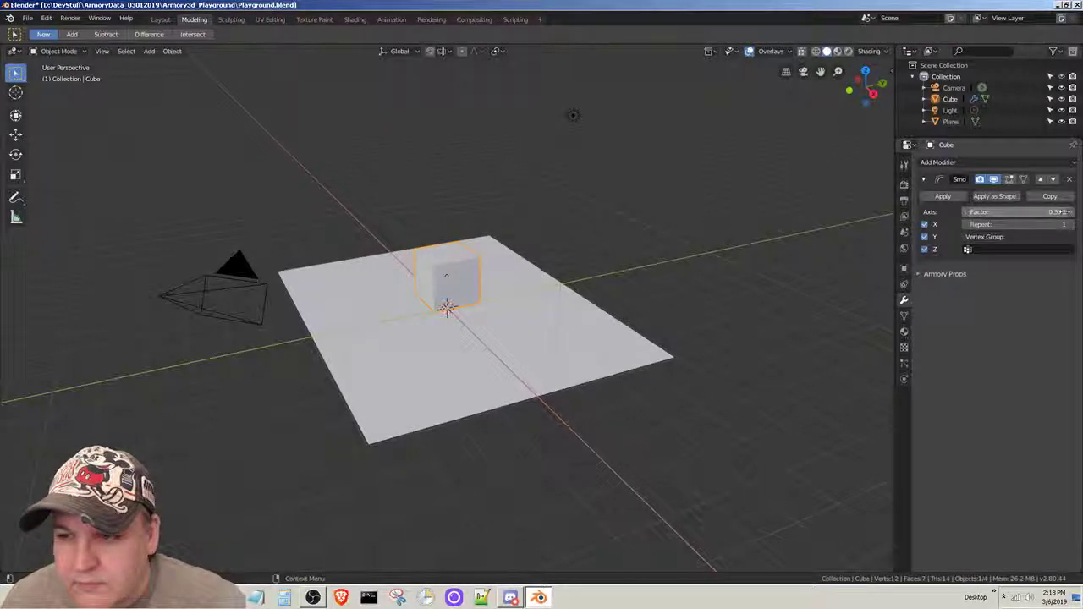
- Try a Smooth modifier factor of -1.950, and undo all Smooth modifier changes back to the unmodified cube
{"action": "left_click", "coordinate": [1070, 213]}
{"action": "left_click_drag", "start_coordinate": [1020, 214], "coordinate": [897, 214]}
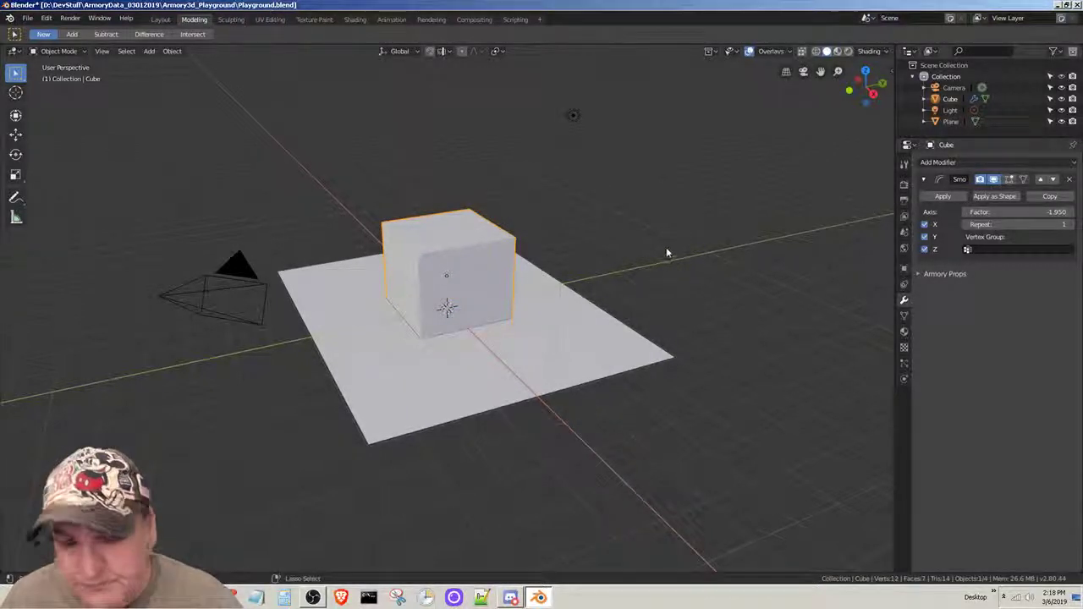
{"action": "key", "text": "ctrl+z"}
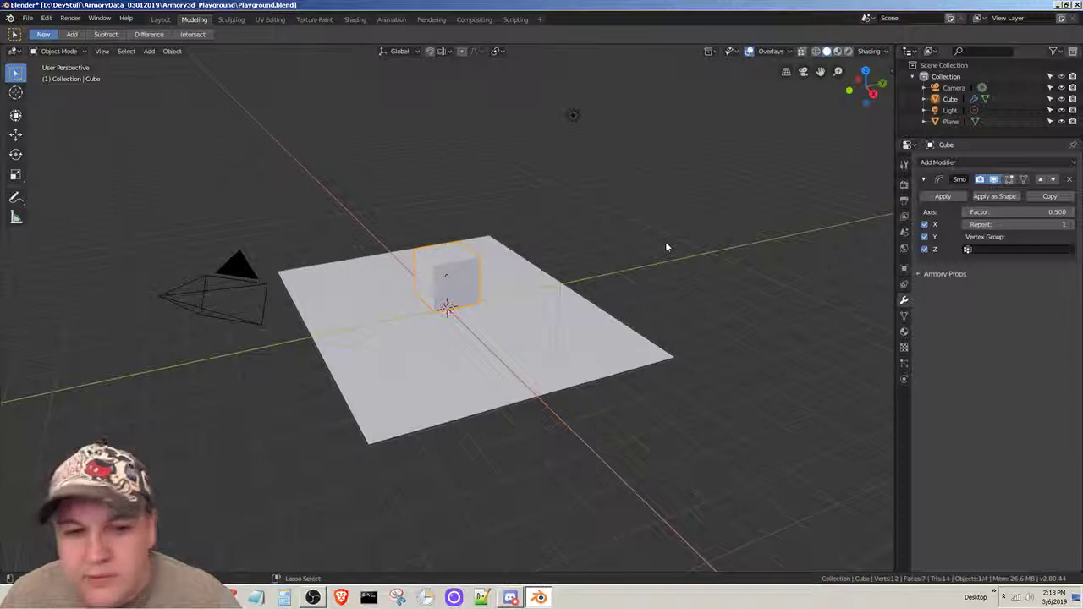
{"action": "key", "text": "ctrl+z"}
{"action": "key", "text": "ctrl+z"}
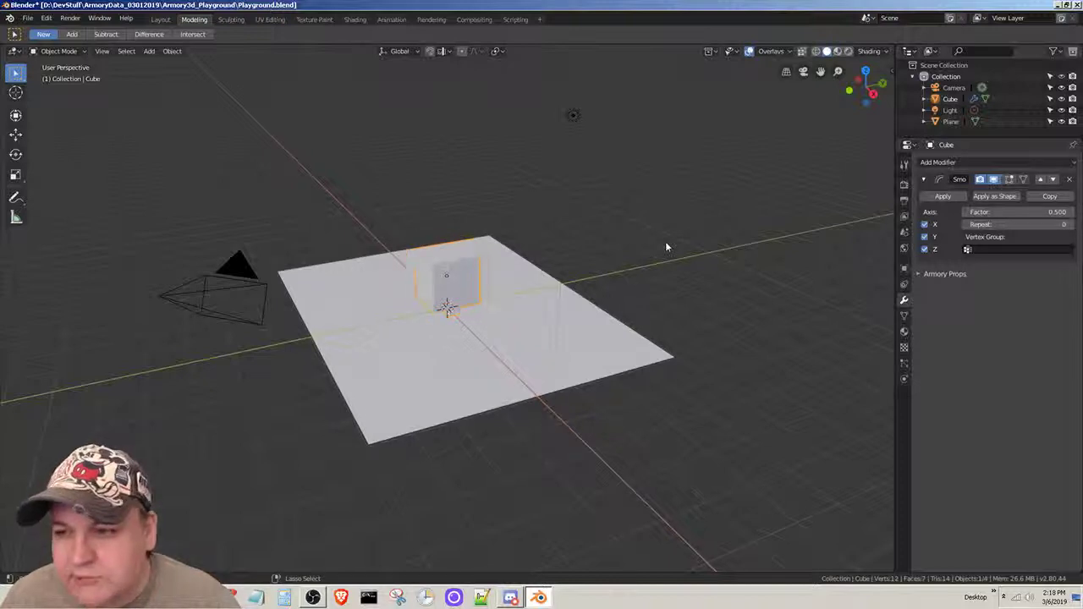
{"action": "key", "text": "ctrl+z"}
{"action": "key", "text": "ctrl+z"}
{"action": "key", "text": "ctrl+z"}
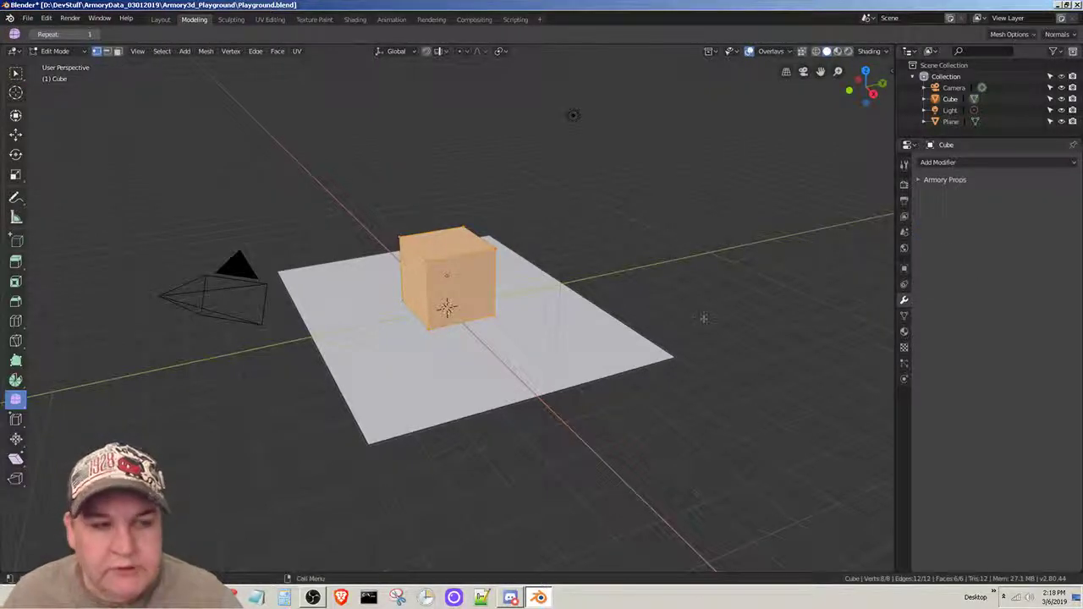
- Switch the cube to Object Mode and add a Bevel modifier as the Armory Docs Modifiers section describes
{"action": "left_click", "coordinate": [56, 52]}
{"action": "left_click", "coordinate": [55, 64]}
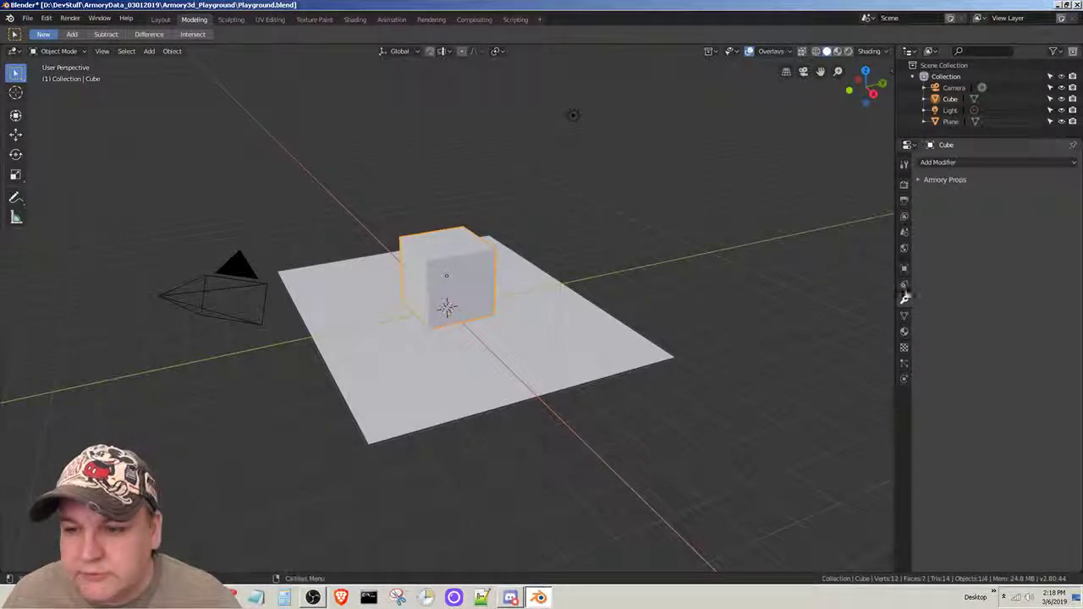
{"action": "key", "text": "alt+Tab"}
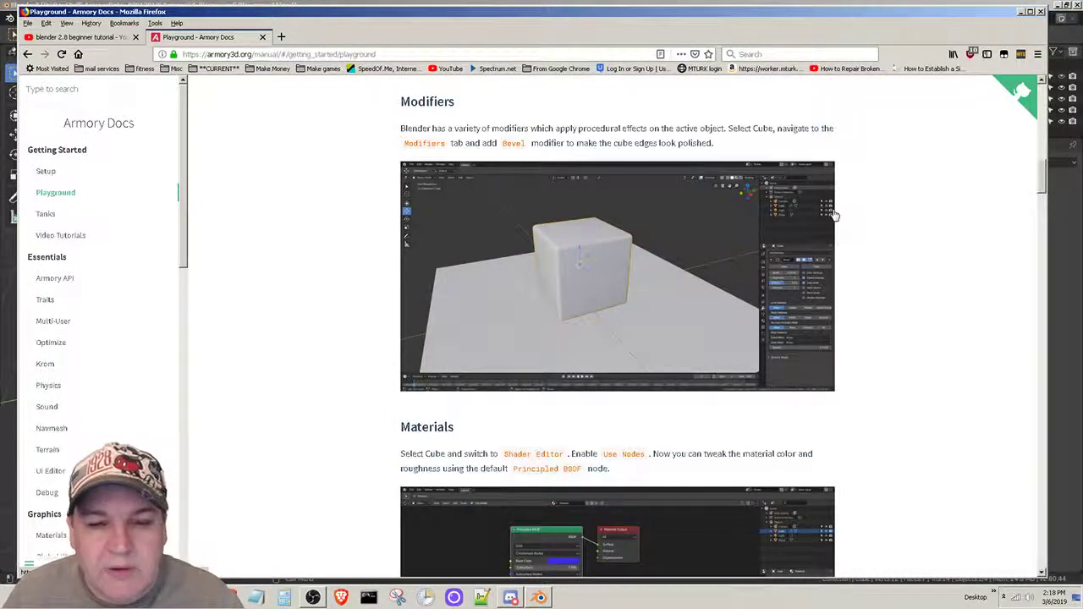
{"action": "key", "text": "alt+Tab"}
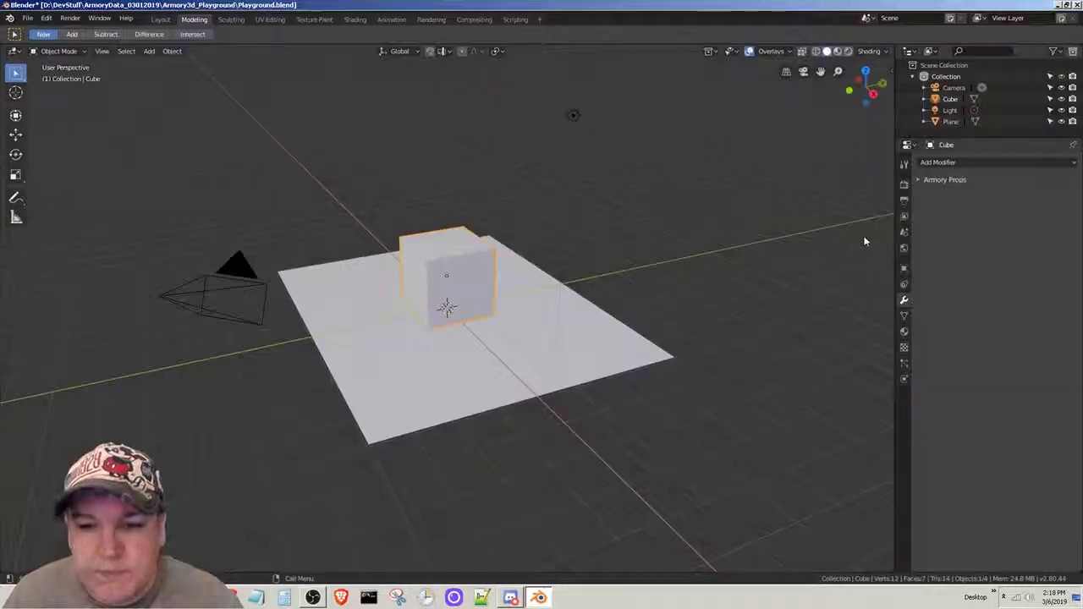
{"action": "left_click", "coordinate": [1046, 163]}
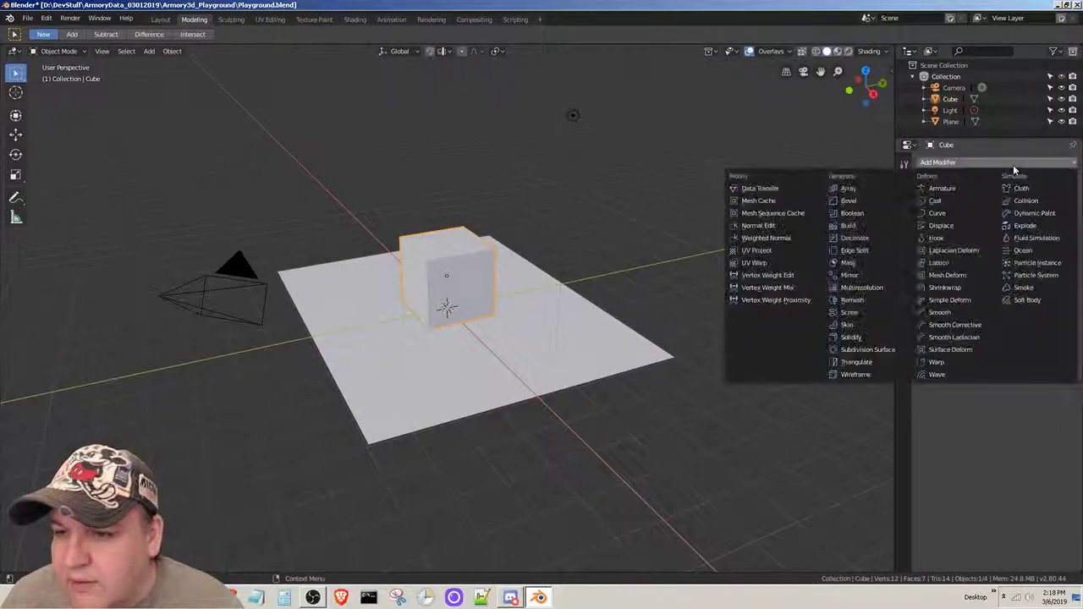
{"action": "left_click", "coordinate": [848, 202]}
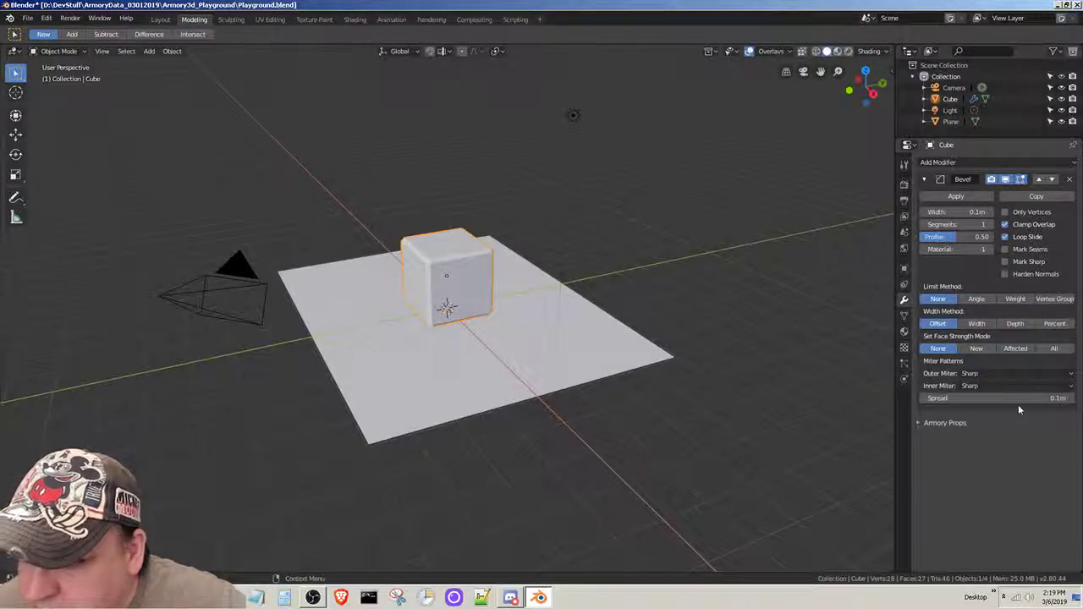
- Set the cube's Bevel modifier to 5 segments and a profile of 0.49
{"action": "mouse_move", "coordinate": [958, 237]}
{"action": "left_mouse_down"}
{"action": "mouse_move", "coordinate": [978, 237]}
{"action": "mouse_move", "coordinate": [926, 237]}
{"action": "mouse_move", "coordinate": [986, 225]}
{"action": "mouse_move", "coordinate": [970, 225]}
{"action": "left_mouse_up"}
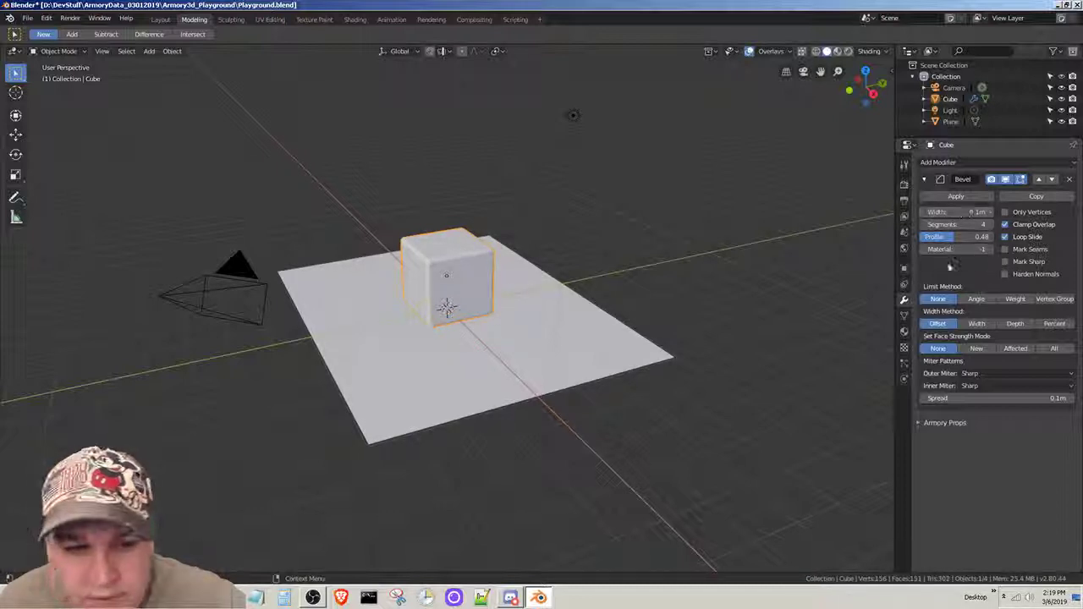
{"action": "mouse_move", "coordinate": [962, 224]}
{"action": "left_mouse_down"}
{"action": "mouse_move", "coordinate": [990, 224]}
{"action": "mouse_move", "coordinate": [964, 224]}
{"action": "left_mouse_up"}
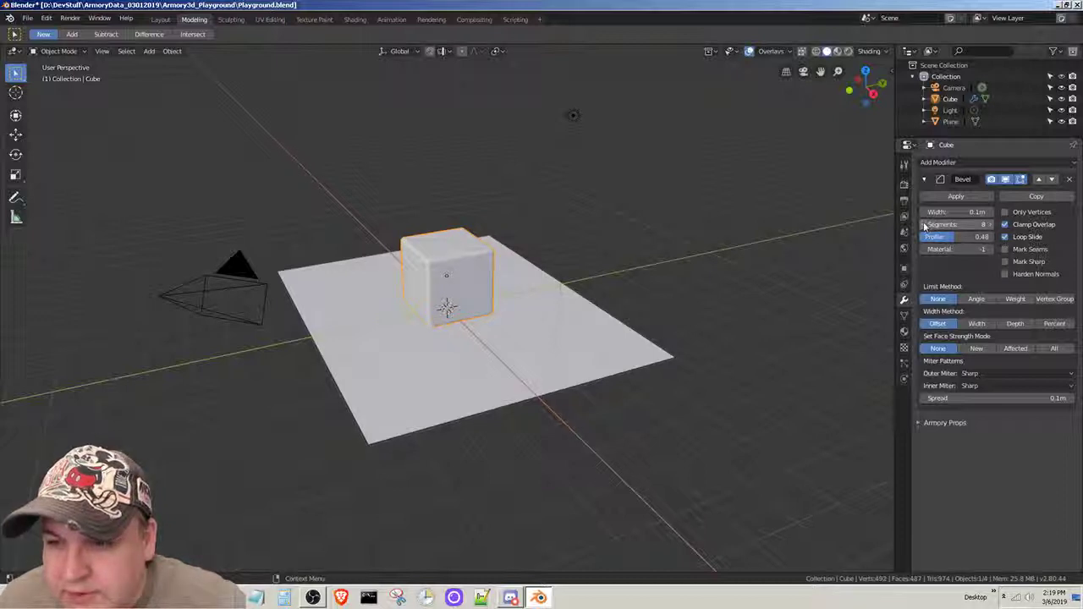
{"action": "left_click_drag", "start_coordinate": [931, 224], "coordinate": [967, 242]}
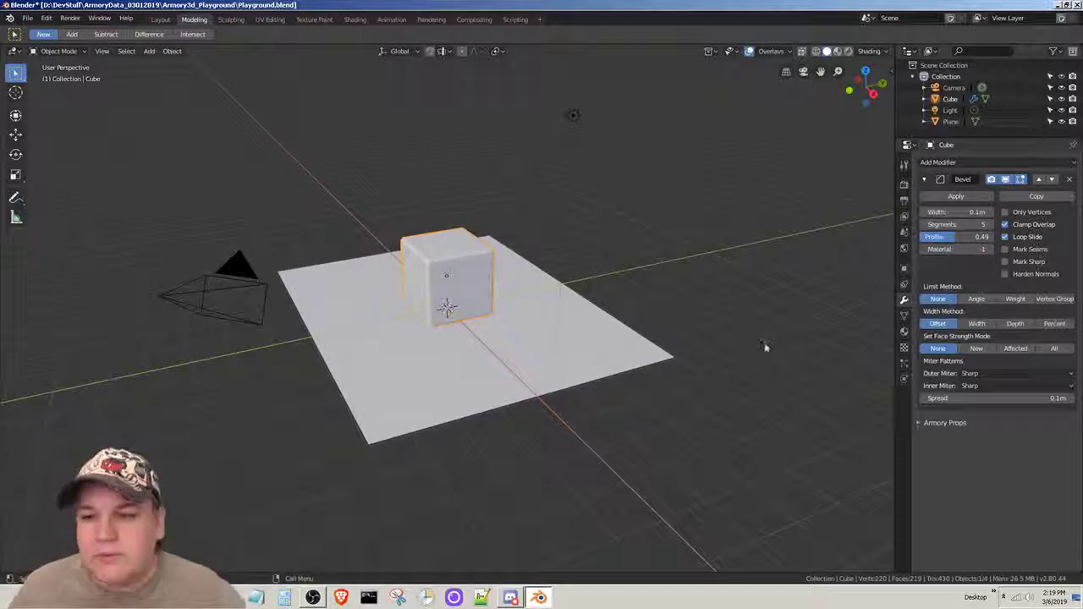
- Deselect the bevelled cube and save the scene in Playground.blend
{"action": "left_click", "coordinate": [765, 345]}
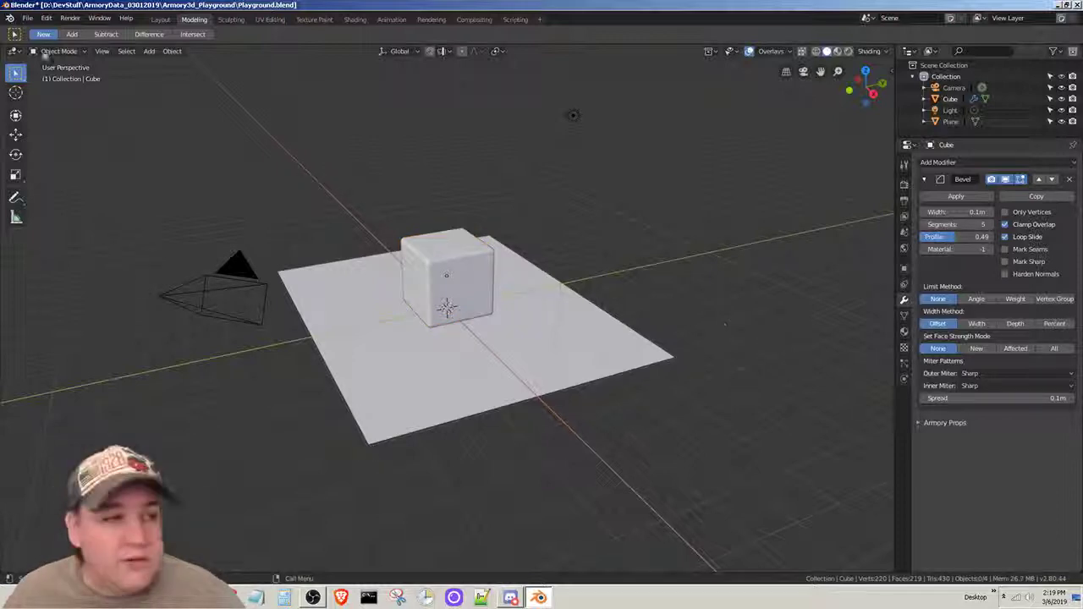
{"action": "left_click", "coordinate": [28, 18]}
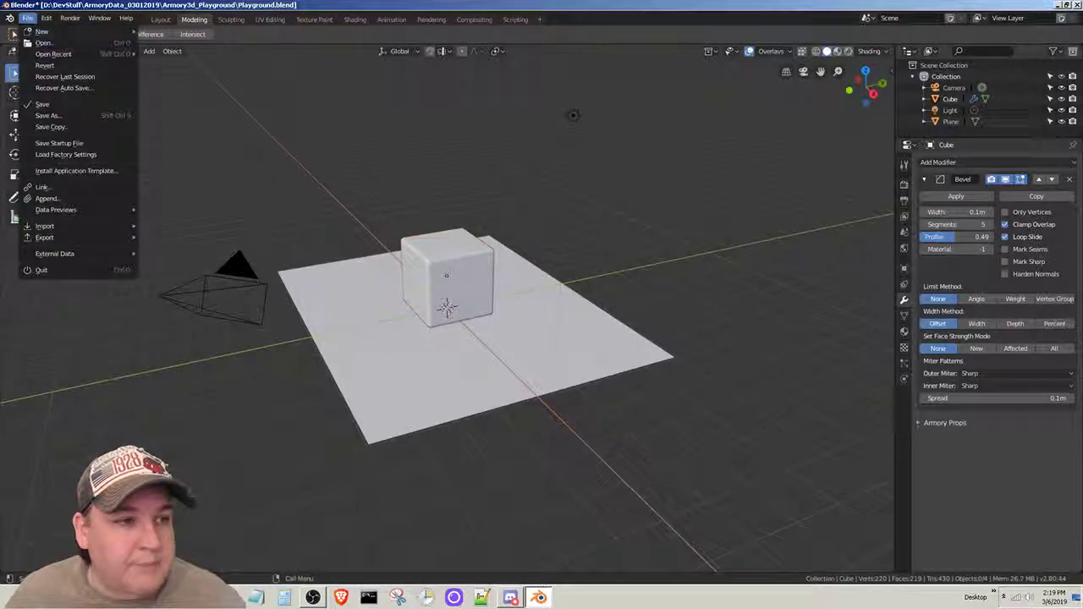
{"action": "left_click", "coordinate": [42, 103]}
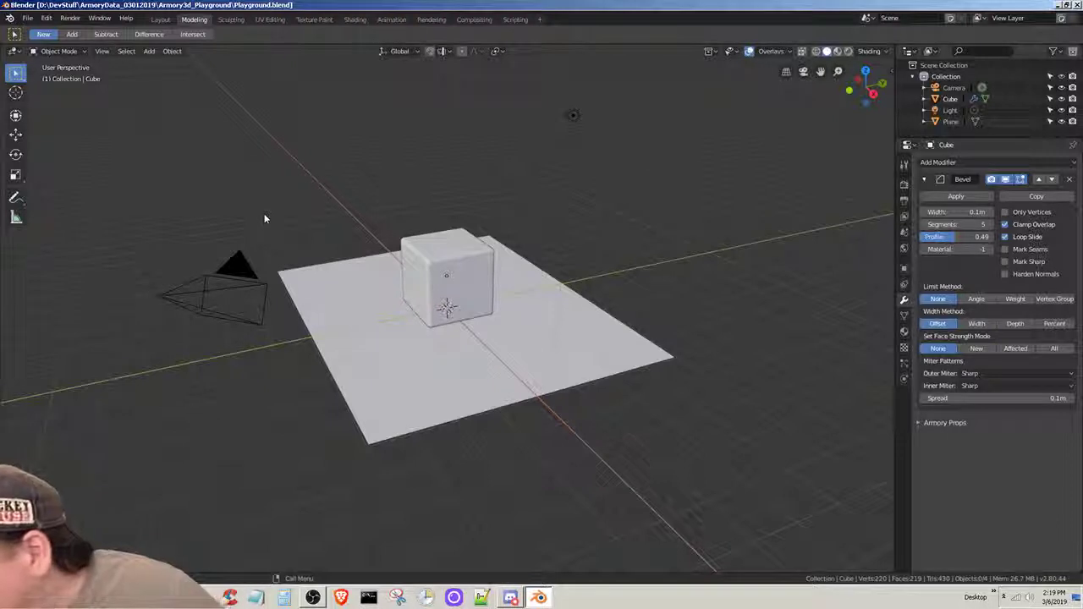